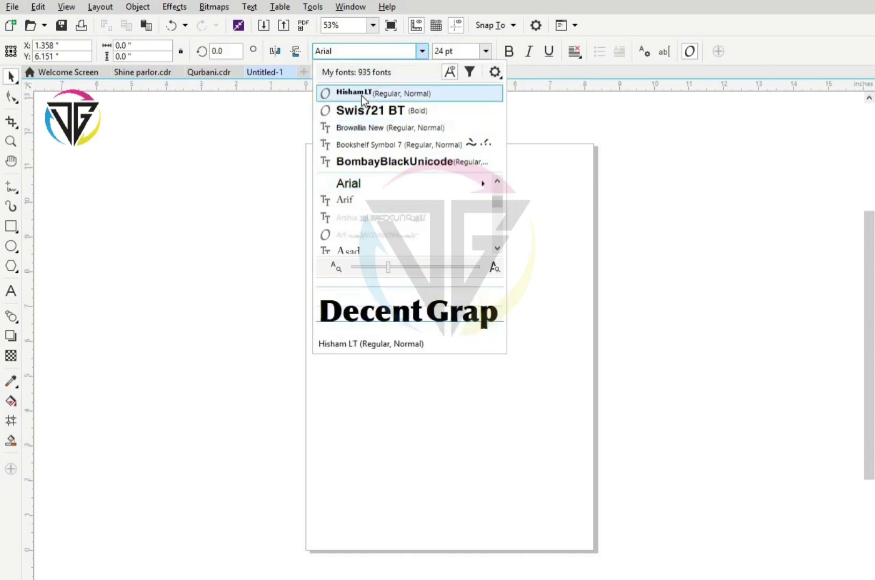
Step: Set the "Decent Graphic" text in the Hisham LT font, enlarge it to about 66.7 pt and place it in the page's upper half
click(360, 95)
click(456, 361)
click(429, 346)
drag(428, 346, 468, 290)
key(F2)
click(443, 291)
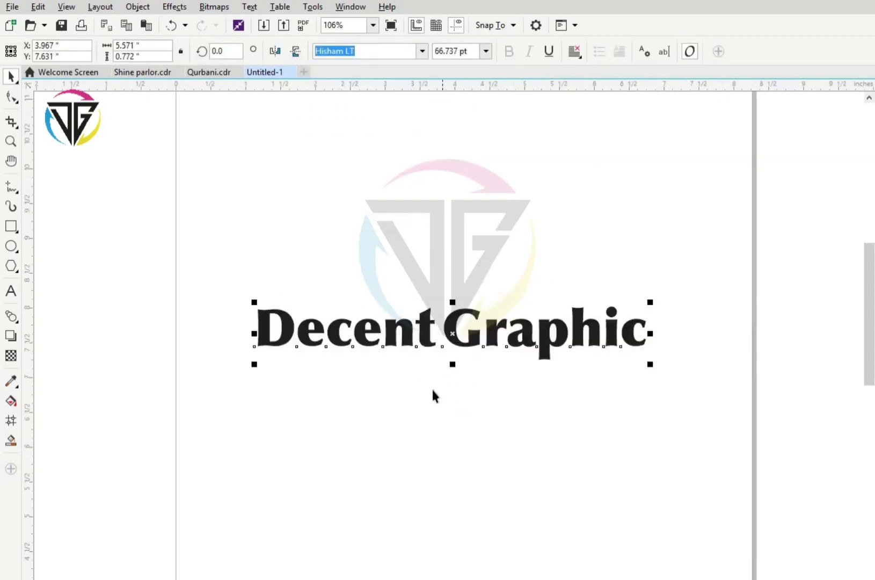
Step: Stretch the text to about 5.93 inches wide and 0.92 inches tall
drag(452, 368, 453, 371)
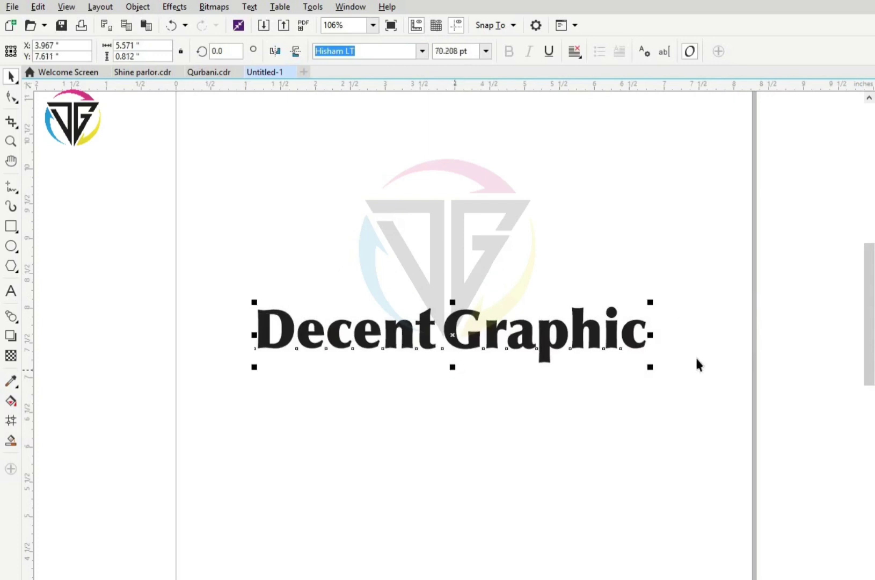
drag(654, 369, 666, 371)
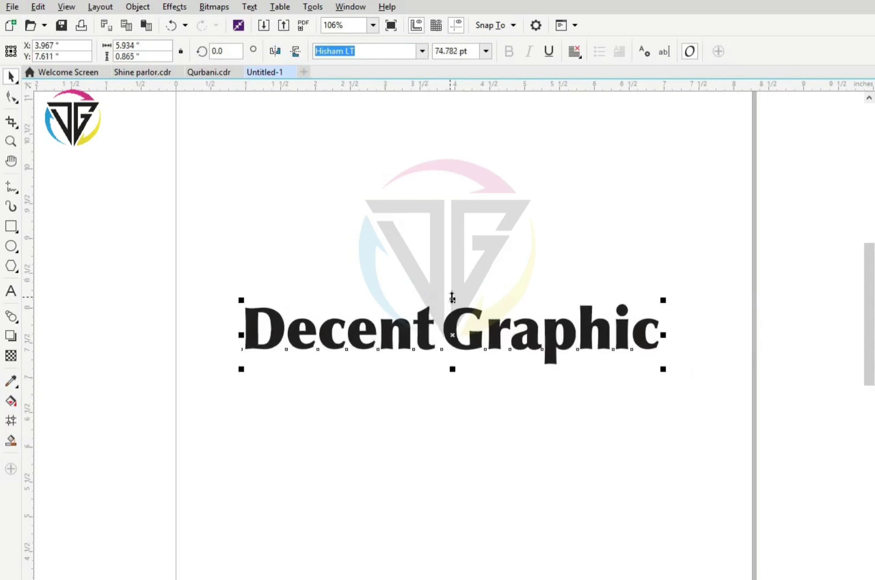
drag(453, 298, 451, 294)
click(523, 390)
Step: Place a spare copy of the black text beside the page on its left
scroll(525, 360, down, 2)
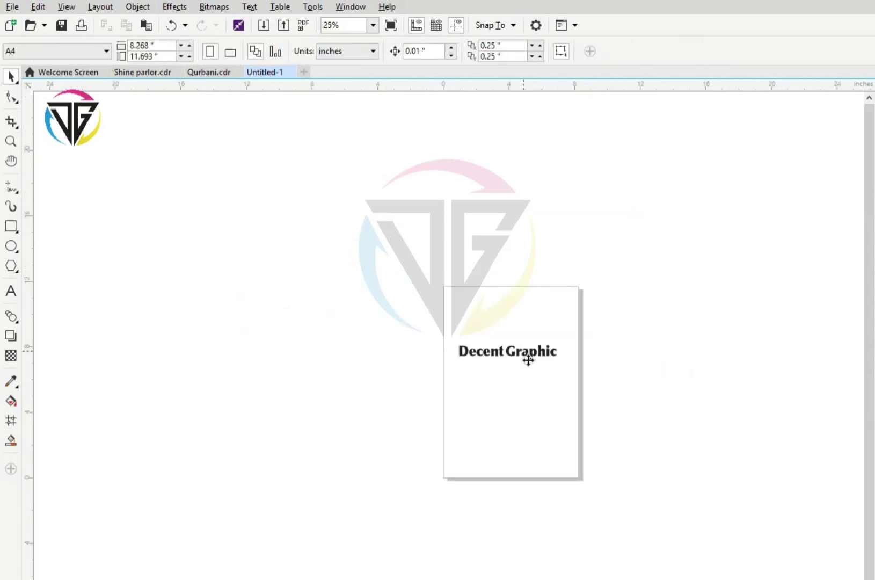
click(528, 358)
scroll(502, 359, up, 2)
drag(502, 280, 188, 302)
right_click(187, 302)
click(396, 403)
click(309, 303)
click(465, 282)
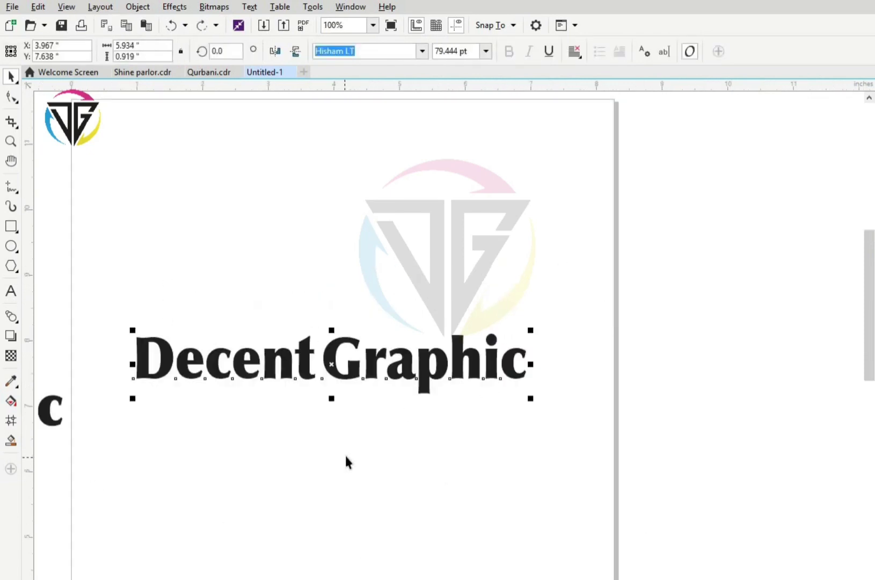
click(344, 455)
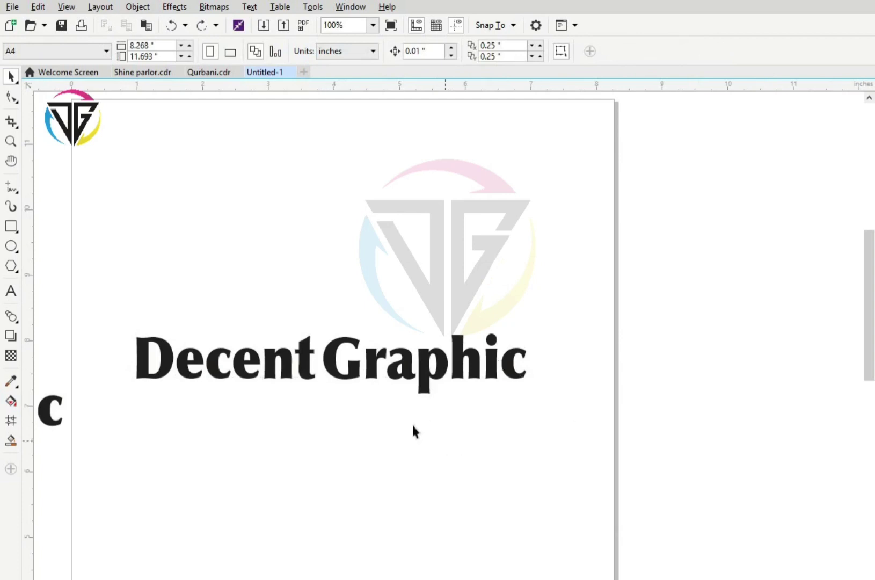
Step: Fill the text on the page with the Cereal and Milk bitmap pattern
click(345, 376)
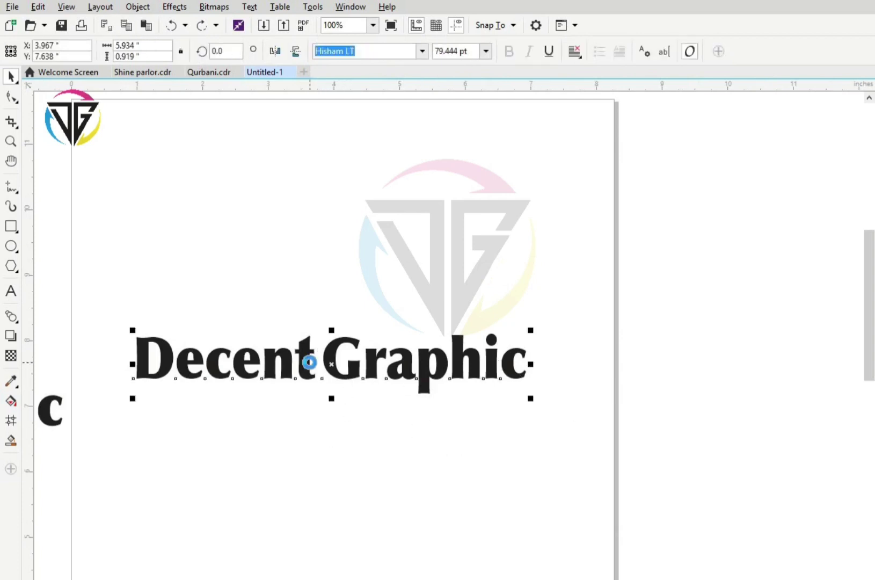
key(F11)
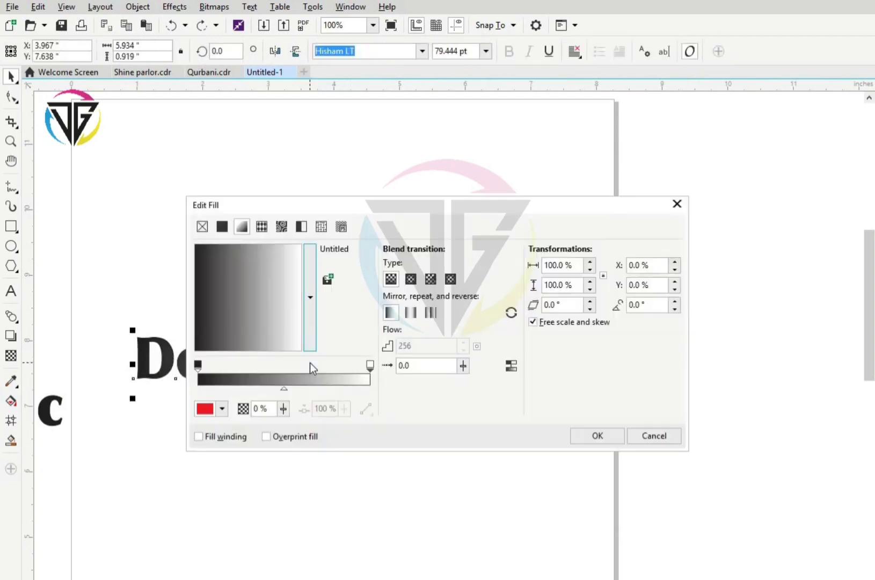
click(281, 226)
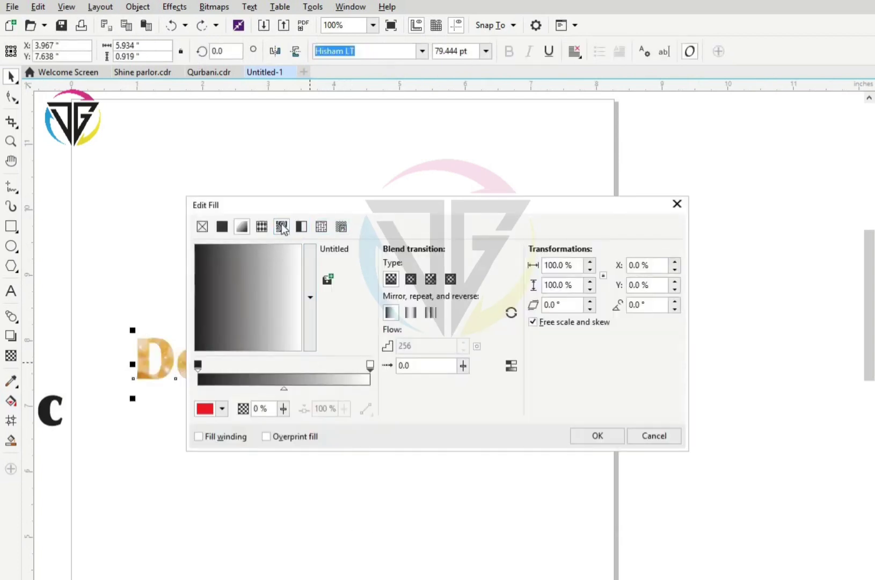
click(306, 299)
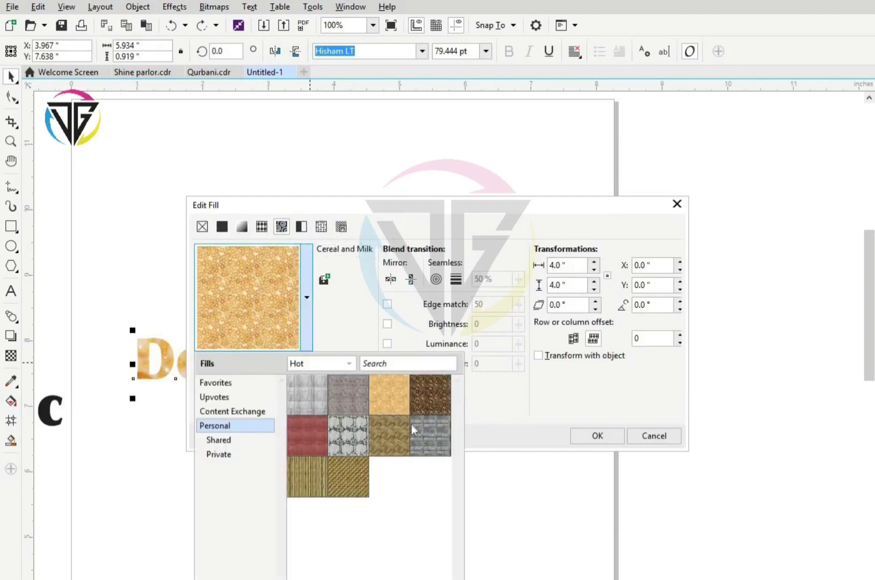
mouse_move(394, 395)
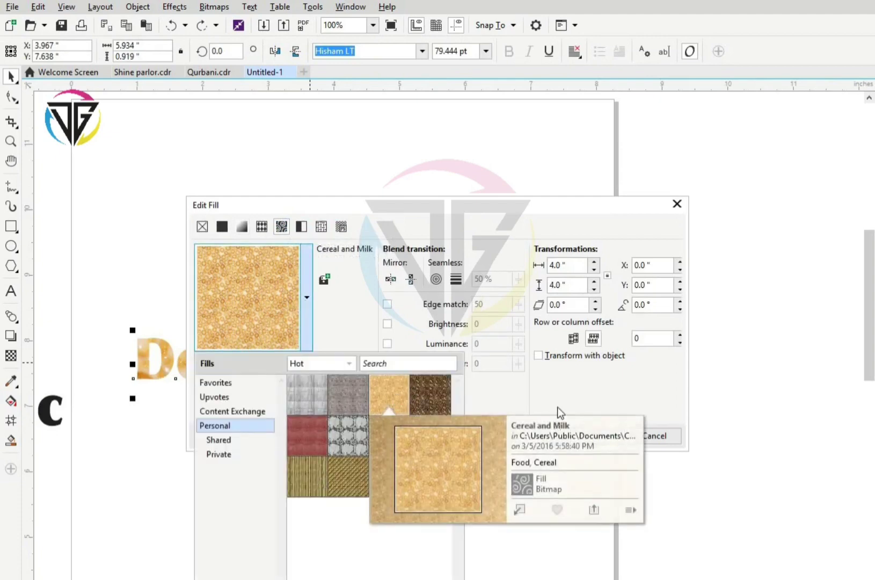
click(595, 438)
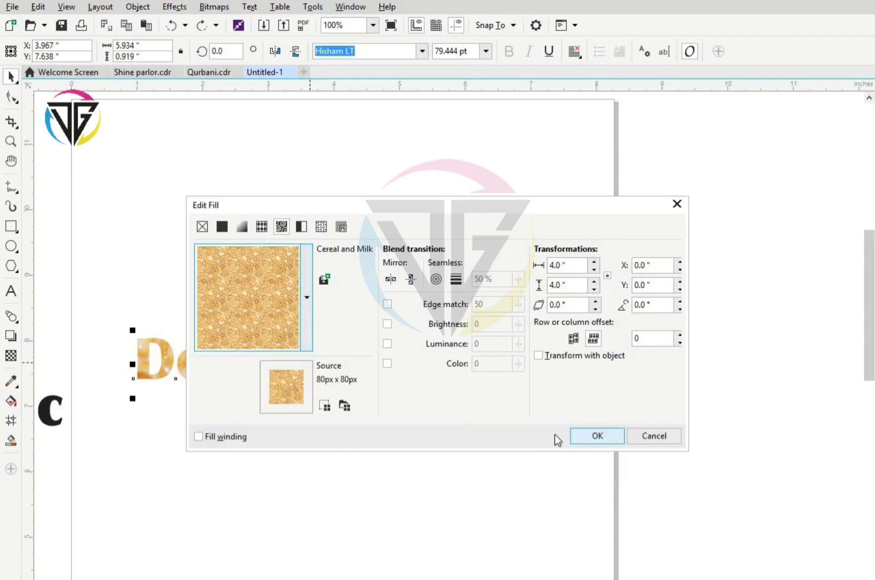
click(592, 436)
click(425, 411)
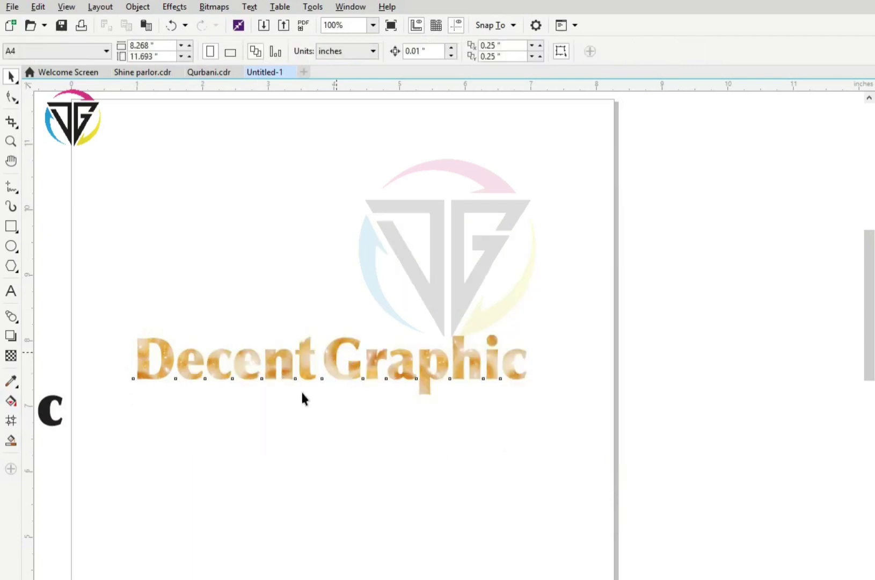
Step: Convert the pattern-filled text to a 600 dpi CMYK Color (32-bit) bitmap with anti-aliasing and a transparent background
click(337, 352)
click(368, 311)
click(344, 344)
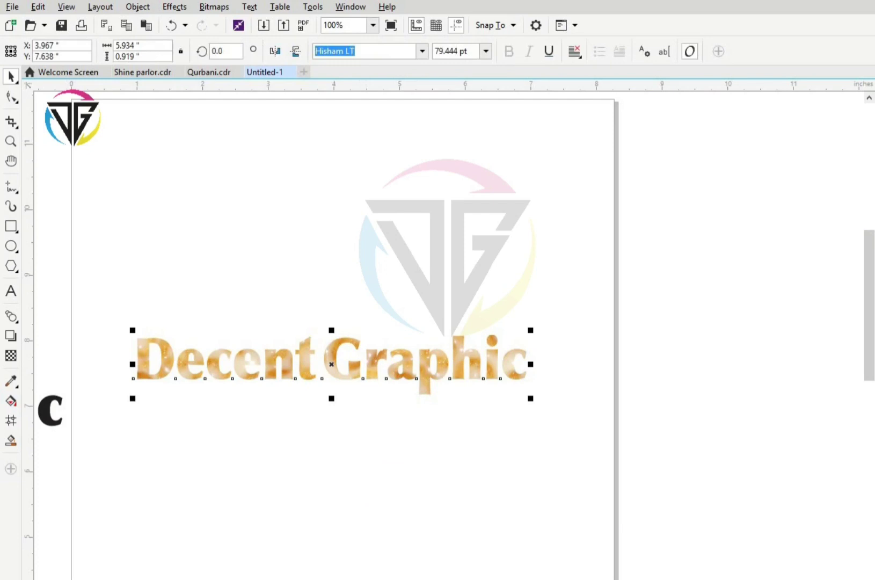
click(208, 152)
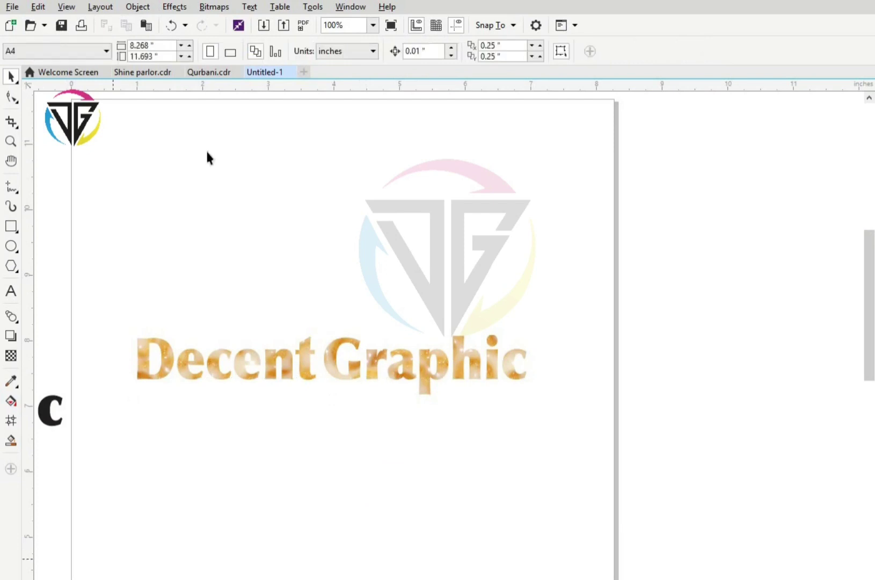
click(216, 7)
click(499, 374)
click(494, 367)
click(214, 7)
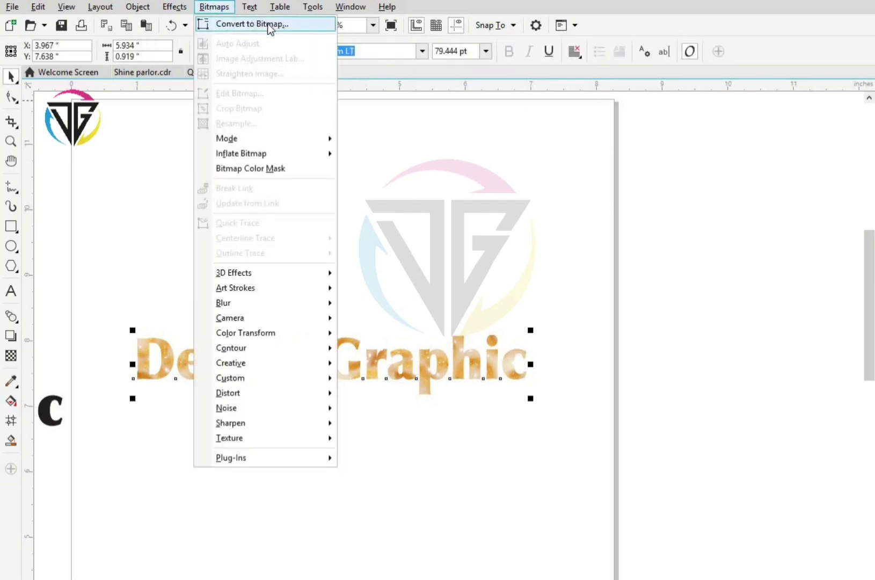
click(270, 28)
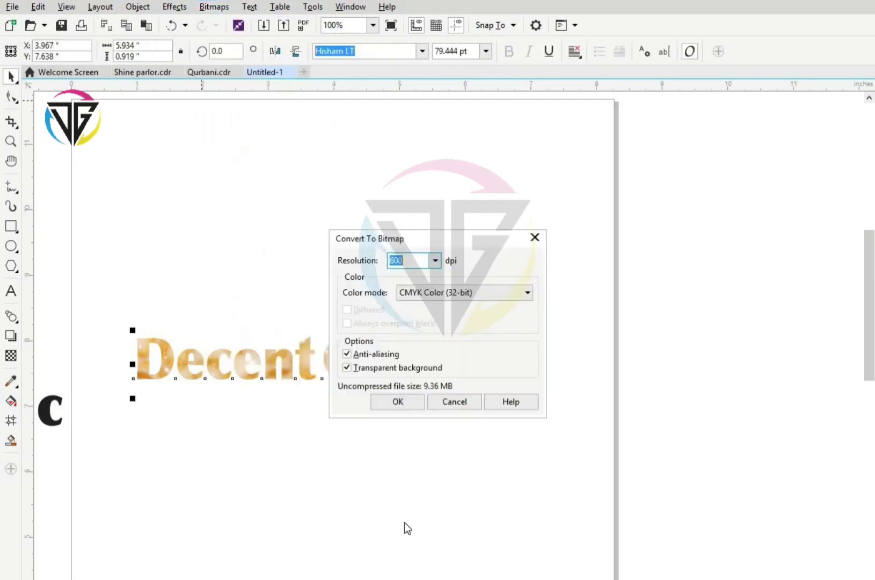
click(398, 411)
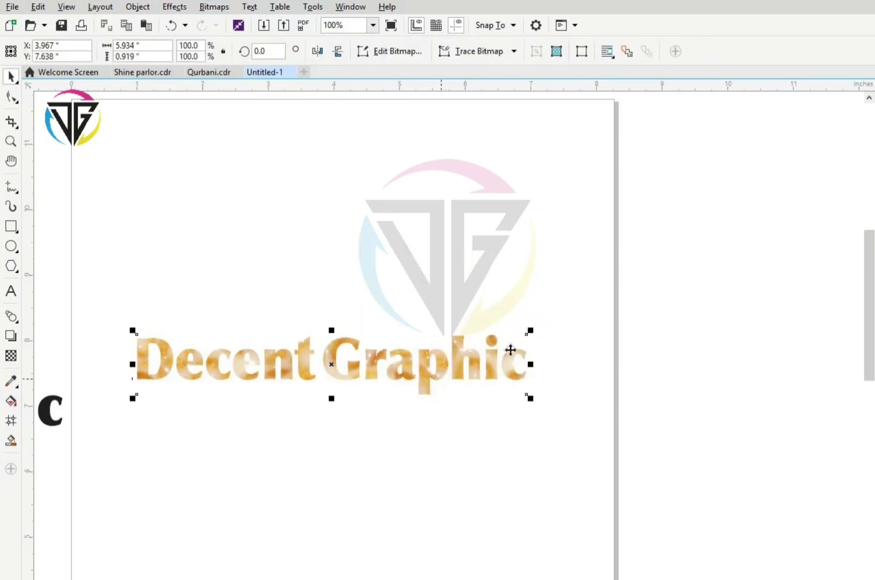
Step: Start the Plastic texture effect on the bitmap text and move its dialog clear of the lettering
click(524, 296)
click(455, 359)
click(305, 537)
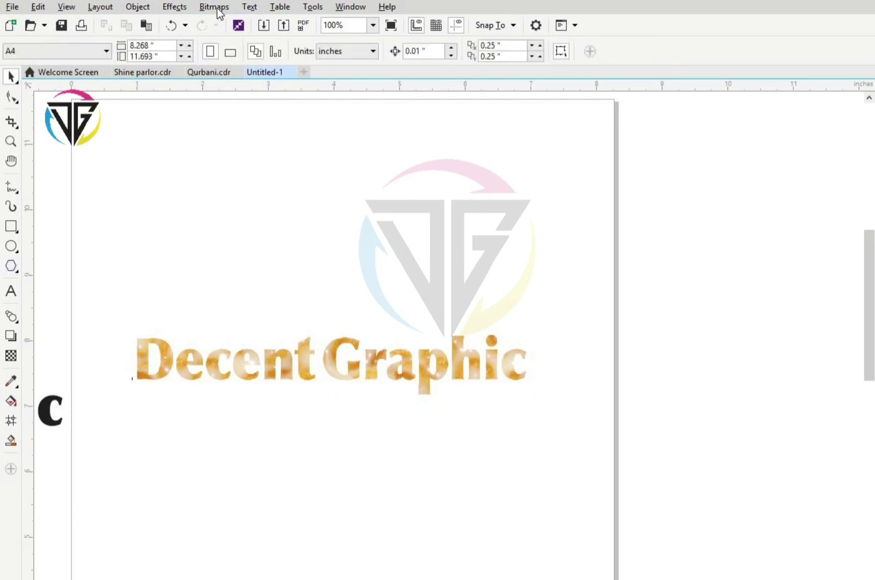
click(214, 6)
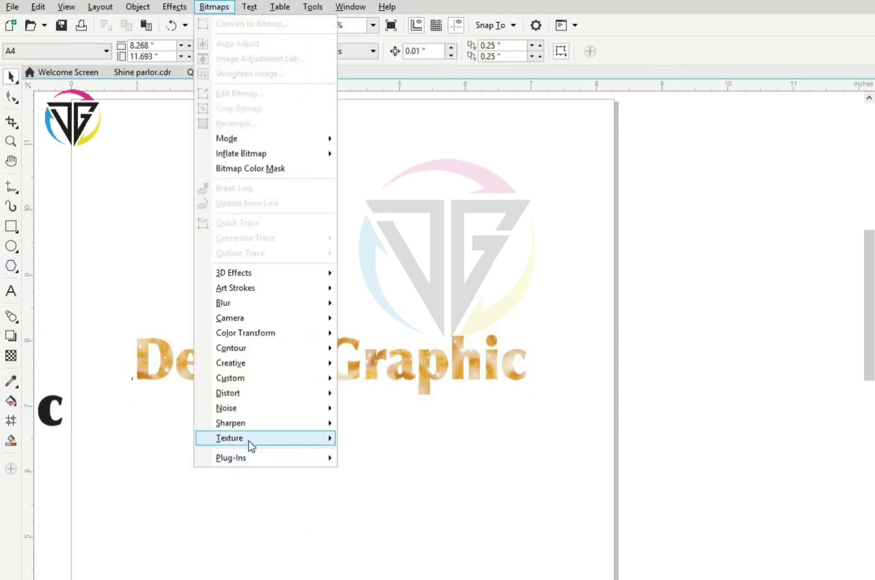
mouse_move(267, 442)
click(382, 368)
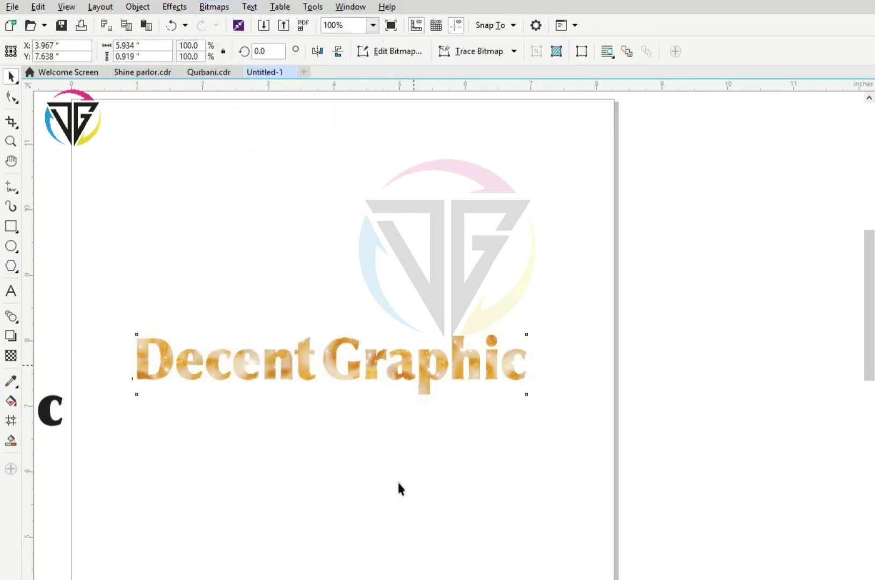
click(214, 6)
mouse_move(254, 440)
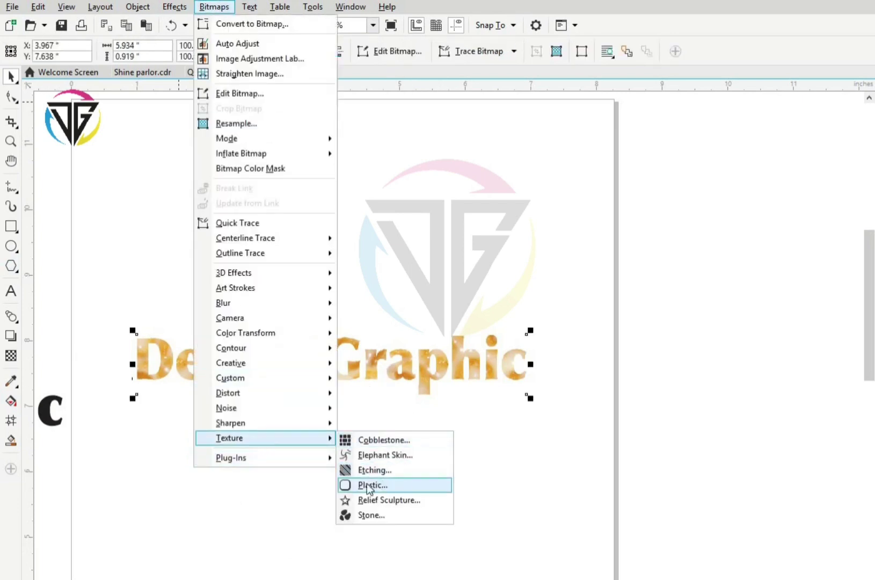
click(371, 485)
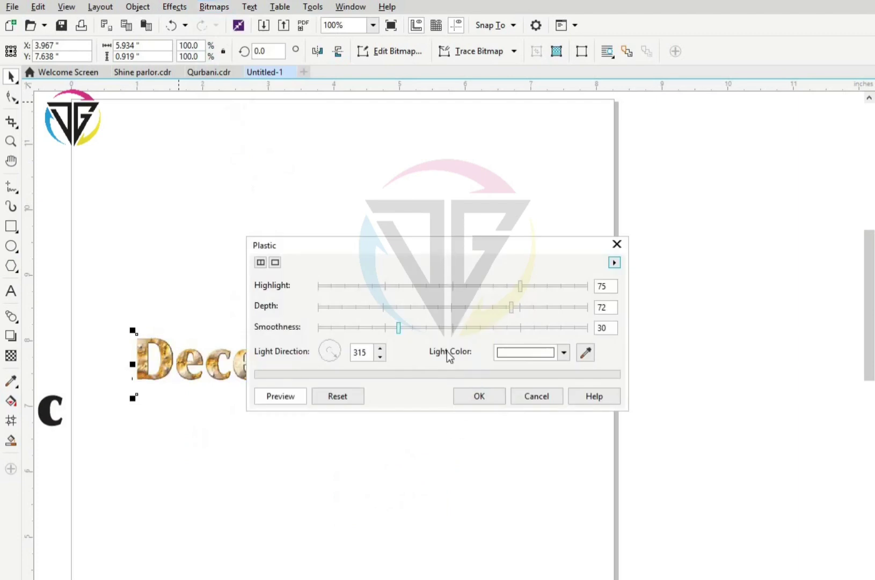
drag(449, 252, 320, 441)
Step: Try Plastic highlight values of 67, 76 and 87 and a depth of 65
click(375, 468)
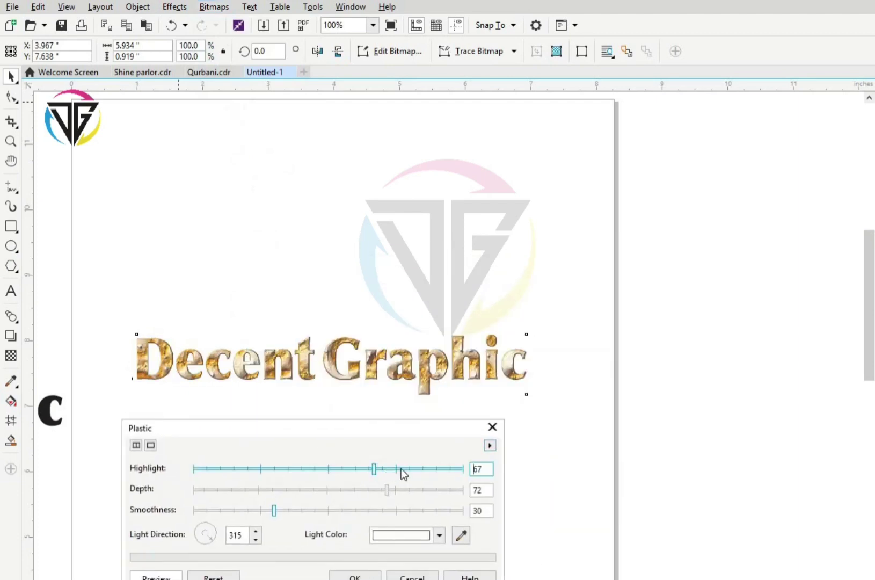
click(403, 474)
click(399, 471)
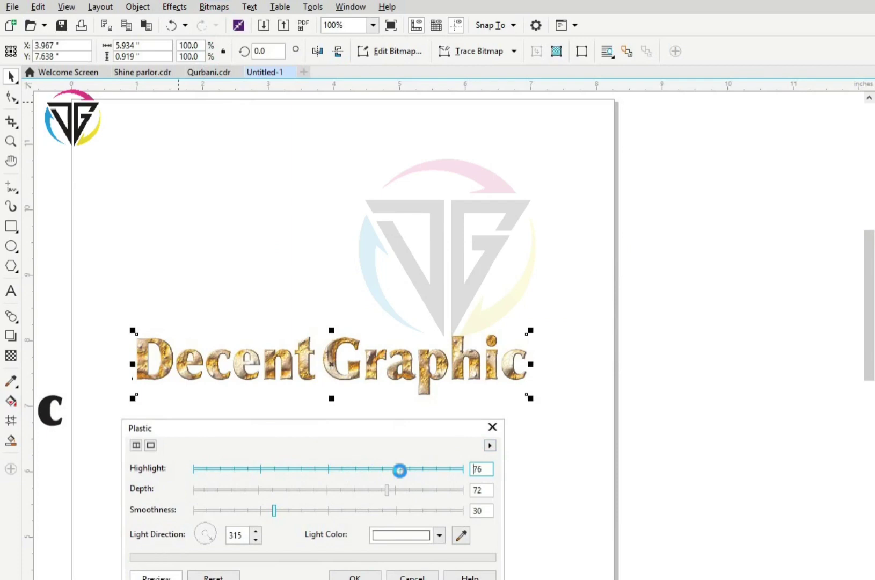
click(368, 490)
click(368, 491)
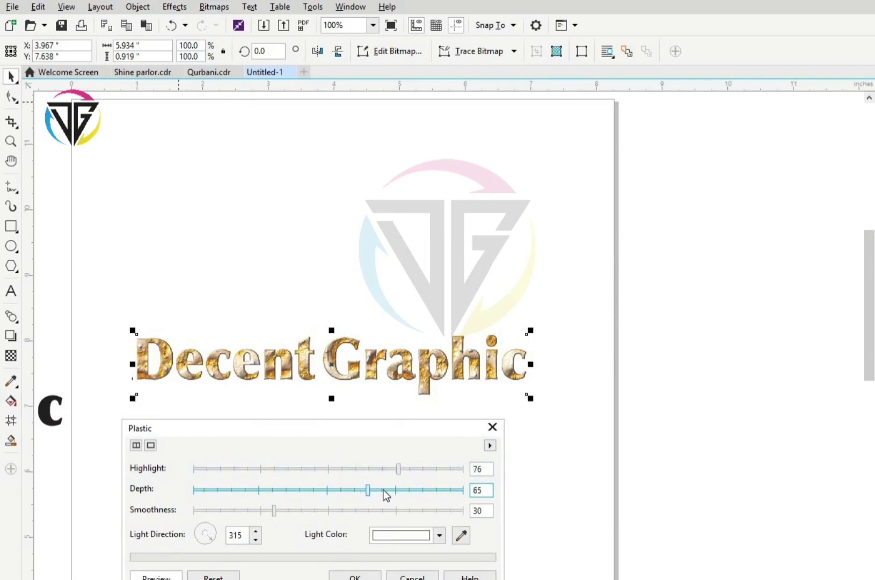
click(427, 470)
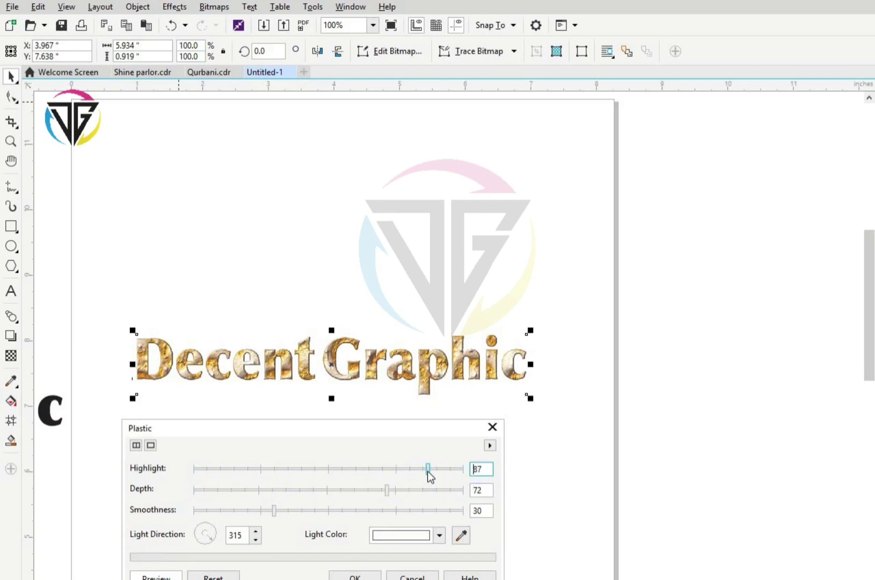
Step: Set the Plastic highlight to 60 and smoothness to 54, and apply the effect
click(342, 470)
click(355, 469)
click(307, 510)
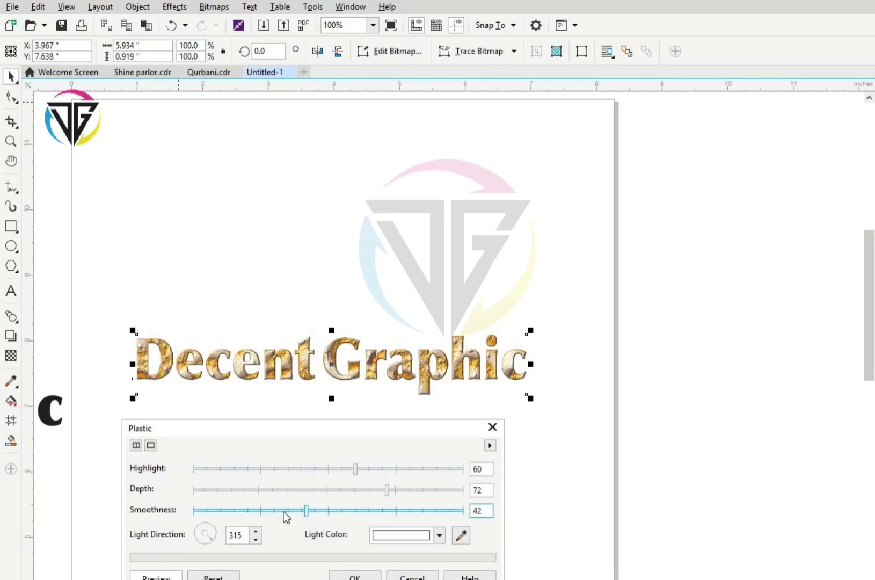
click(341, 510)
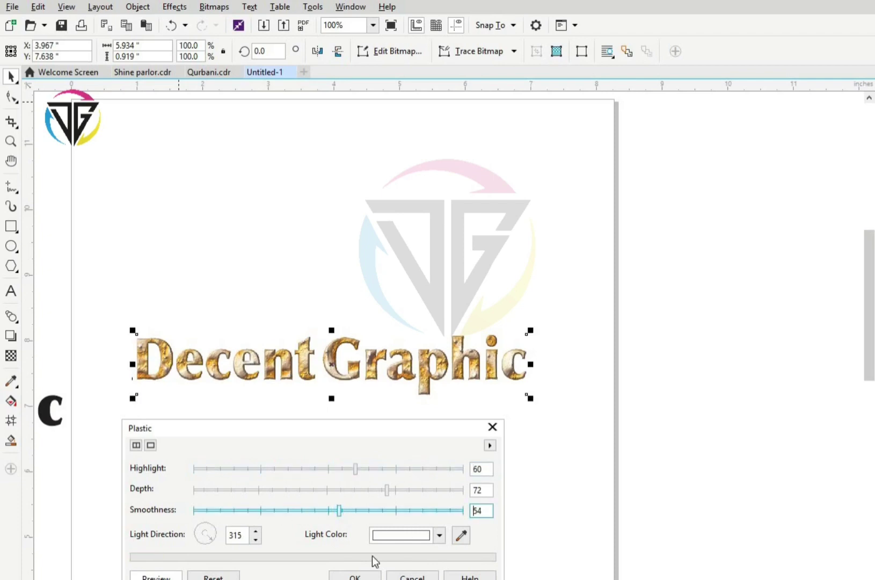
drag(442, 428, 610, 384)
click(514, 534)
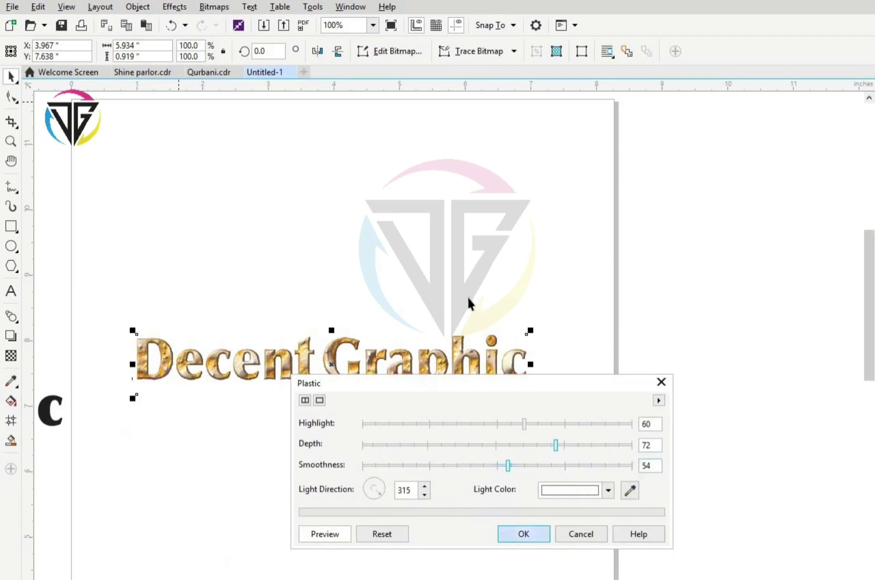
Step: Examine the plastic texture and bevelled edges on the bitmap lettering up close
key(F2)
click(388, 352)
key(F2)
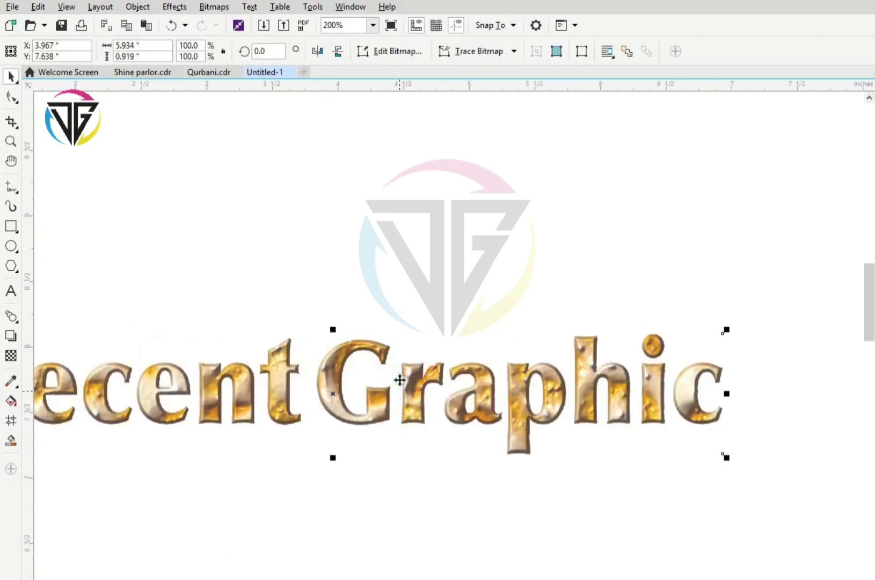
click(398, 383)
key(F2)
click(418, 320)
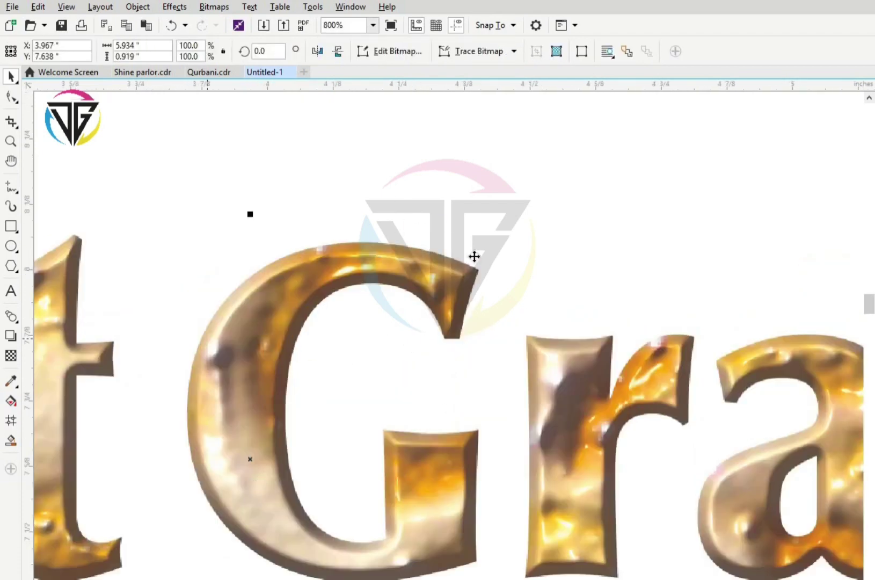
click(454, 208)
key(F4)
scroll(407, 391, down, 1)
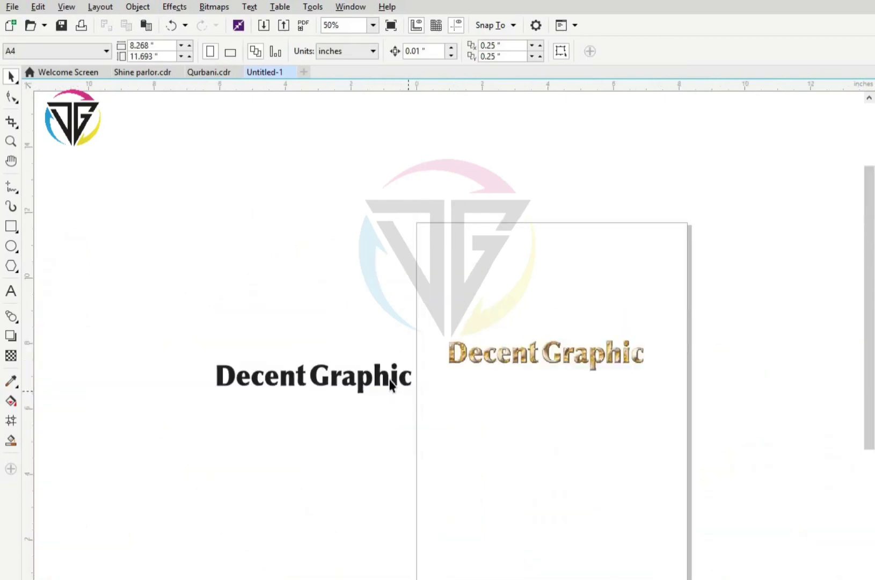
Step: Place a copy of the spare black text on the page below the textured text
click(386, 380)
drag(386, 381, 570, 435)
drag(584, 482, 588, 478)
right_click(588, 478)
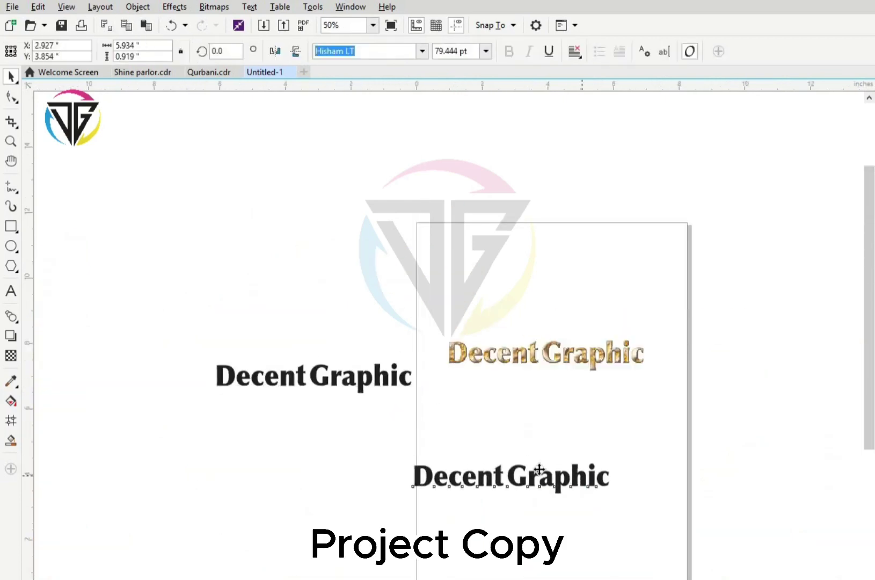
Step: Align the new black text copy to the horizontal and vertical center of the textured text
shift+click(545, 365)
key(e)
key(c)
click(631, 498)
scroll(505, 346, up, 3)
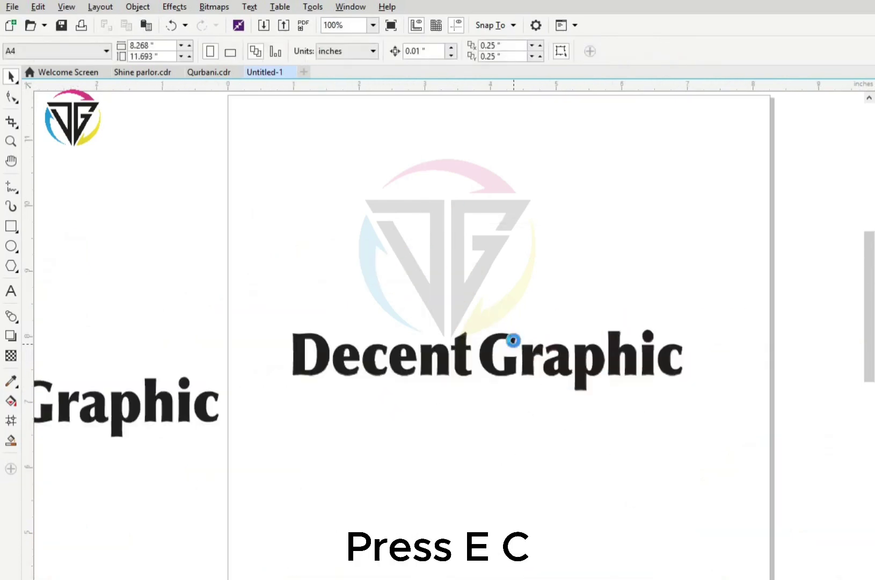
Step: PowerClip the textured bitmap inside the aligned black text copy
click(456, 309)
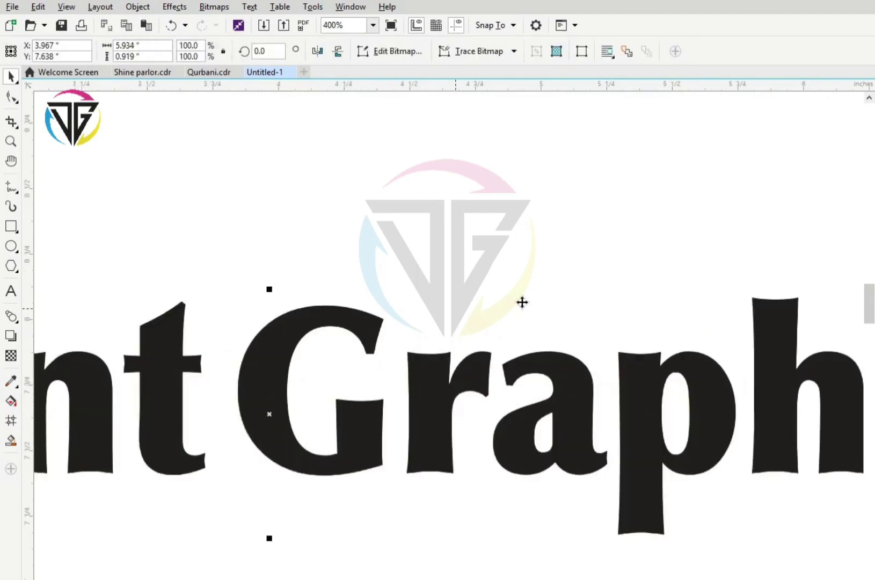
right_click(460, 305)
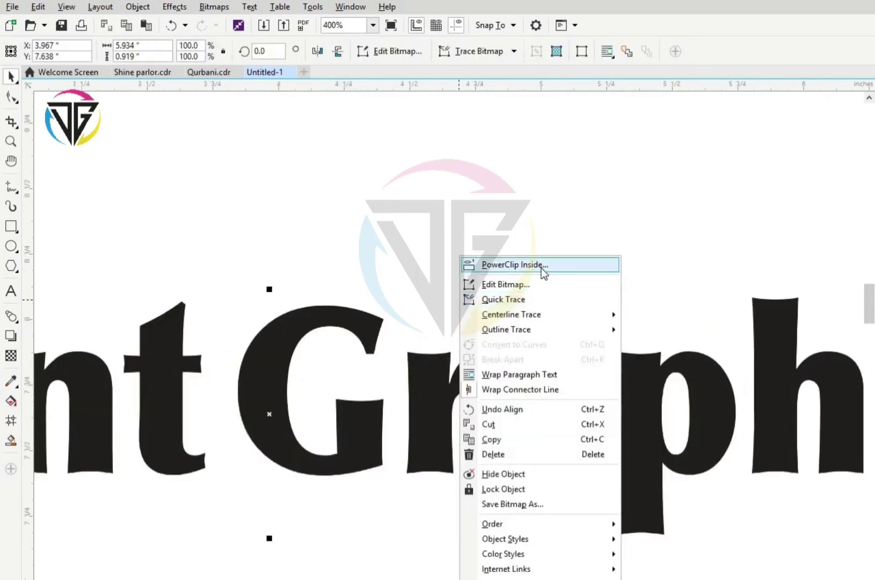
click(509, 265)
click(421, 403)
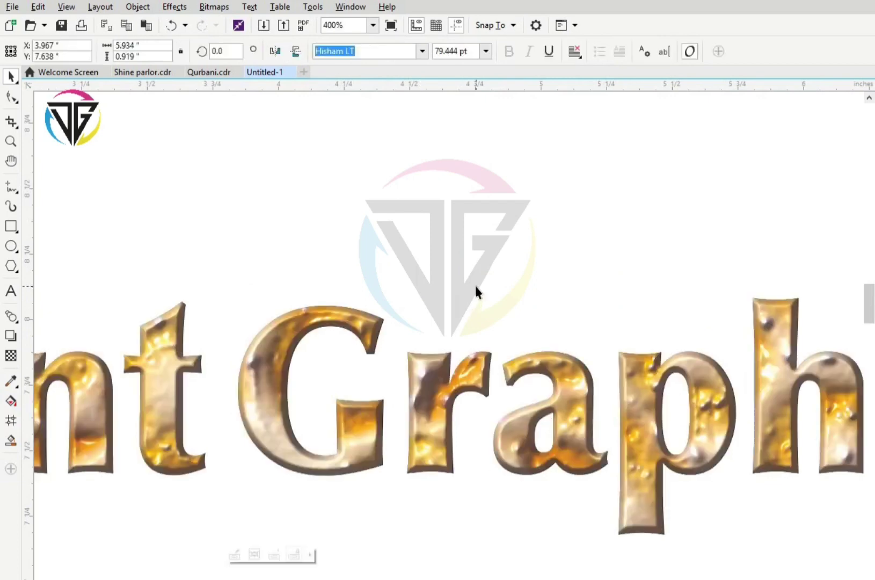
scroll(435, 422, down, 2)
scroll(433, 461, up, 1)
scroll(436, 322, down, 1)
click(366, 271)
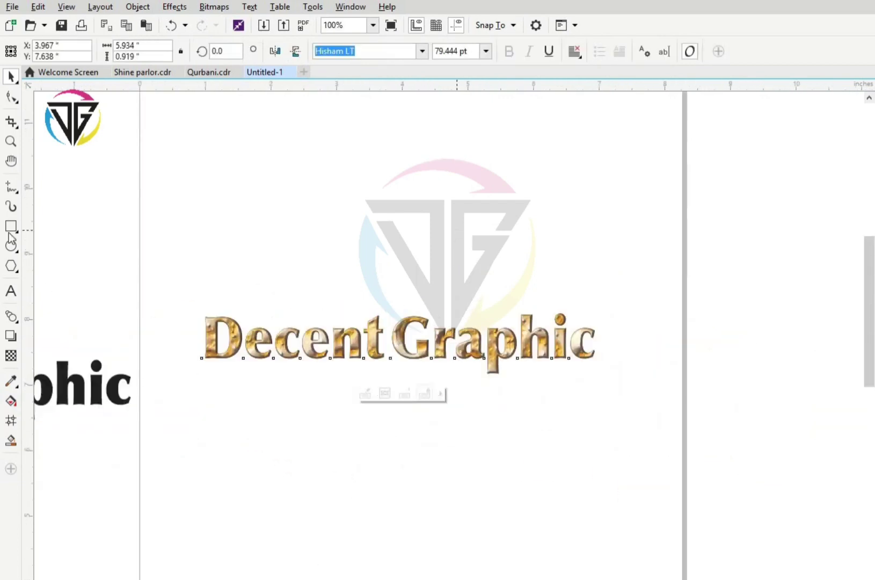
Step: Draw a rectangle about 5.16 by 1.51 inches on the page above the gold text
click(12, 228)
drag(268, 172, 606, 272)
key(space)
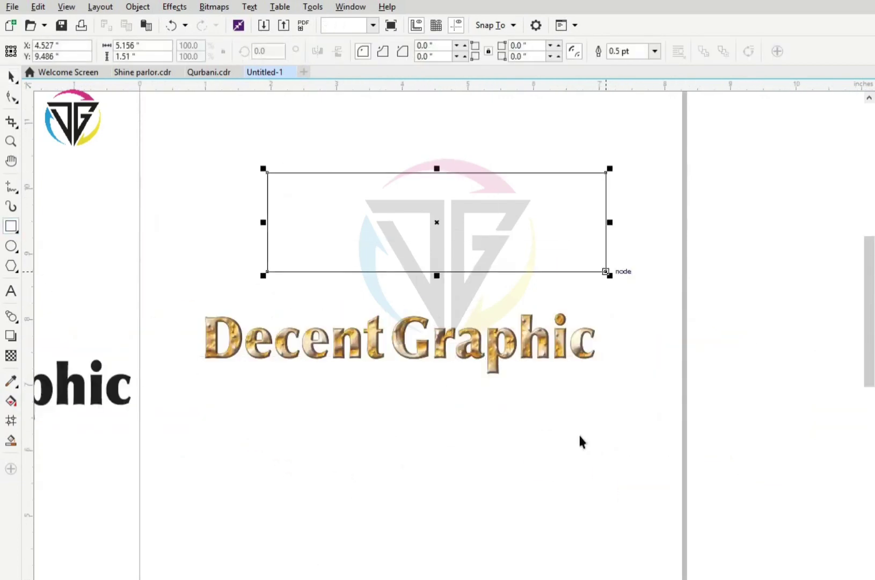
key(Escape)
Step: Move the gold text onto the rectangle and align it to the rectangle's horizontal and vertical center
drag(532, 341, 537, 252)
key(c)
click(578, 348)
scroll(590, 349, up, 1)
click(641, 374)
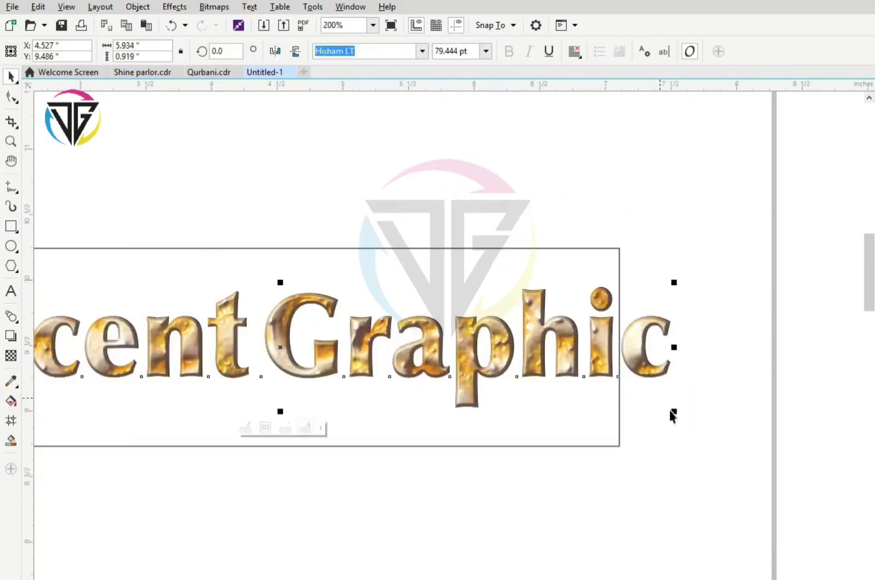
Step: Widen the rectangle evenly from its center to about 6.42 inches and fill it with black
scroll(637, 407, down, 1)
click(620, 346)
drag(621, 348, 704, 348)
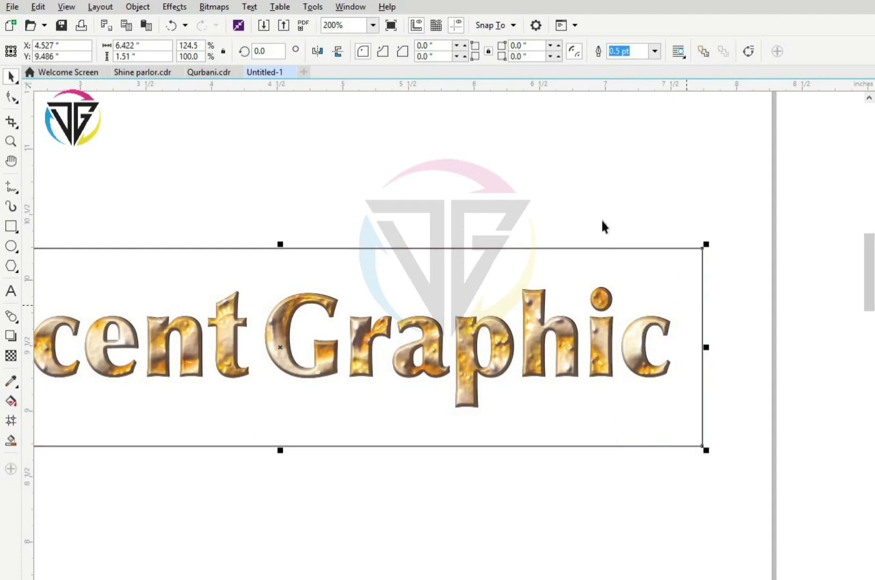
scroll(602, 225, down, 1)
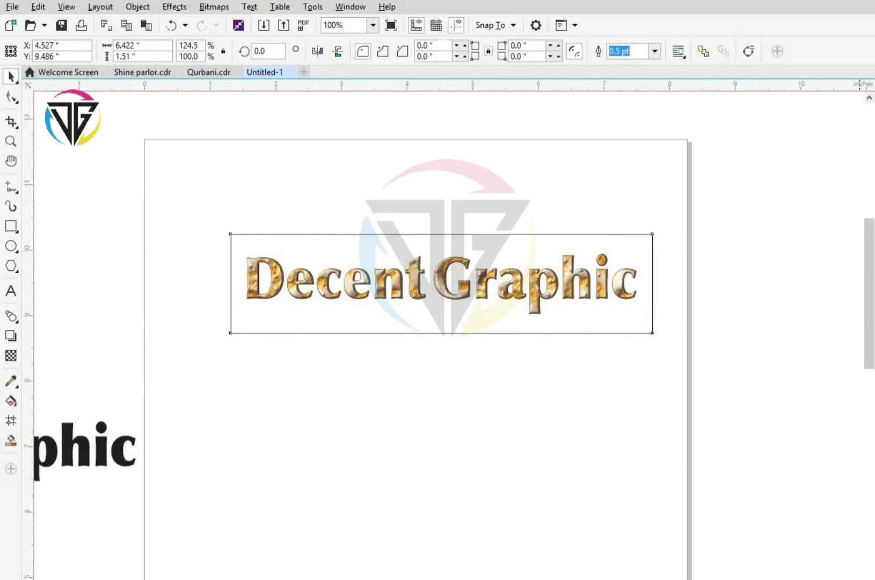
key(Escape)
Step: Give the gold lettering on the black rectangle an outline with a width of 3.0 pt
click(502, 303)
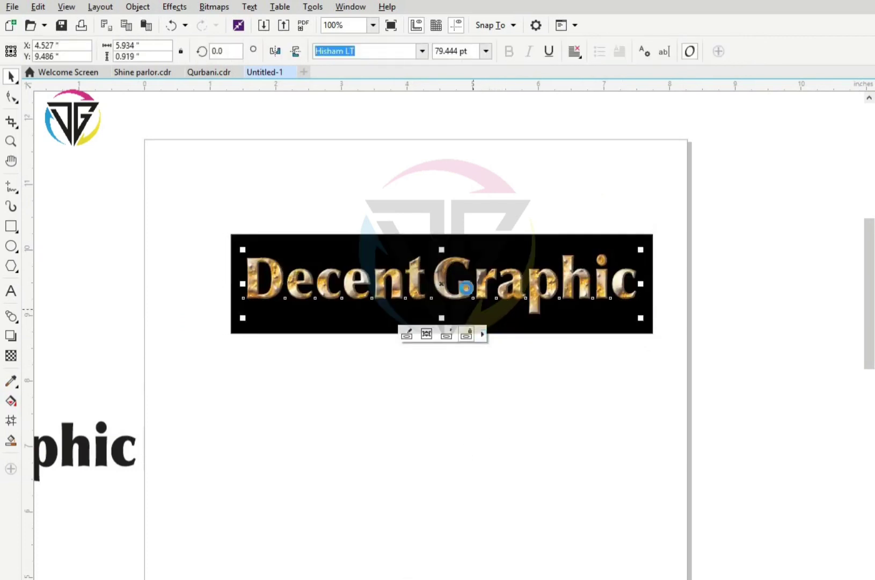
scroll(444, 337, up, 1)
key(Escape)
click(444, 307)
click(340, 504)
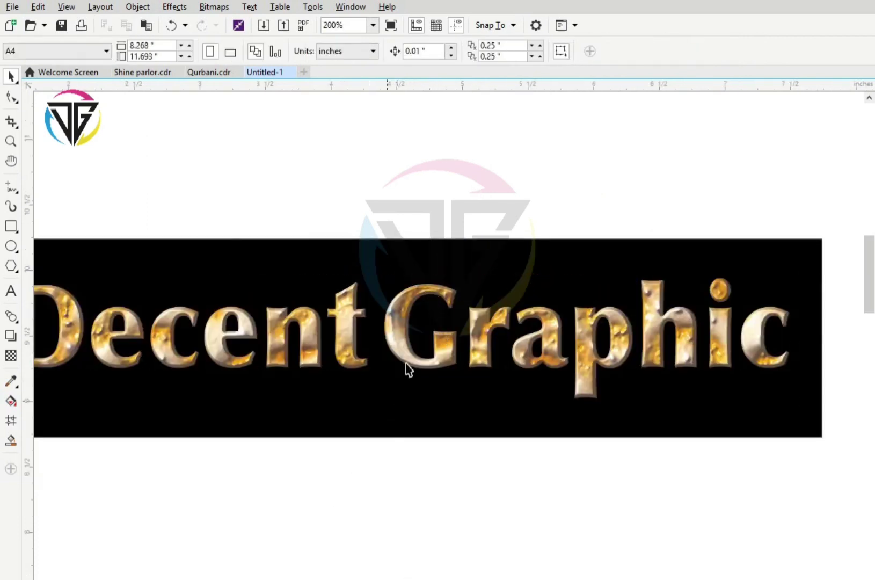
click(408, 365)
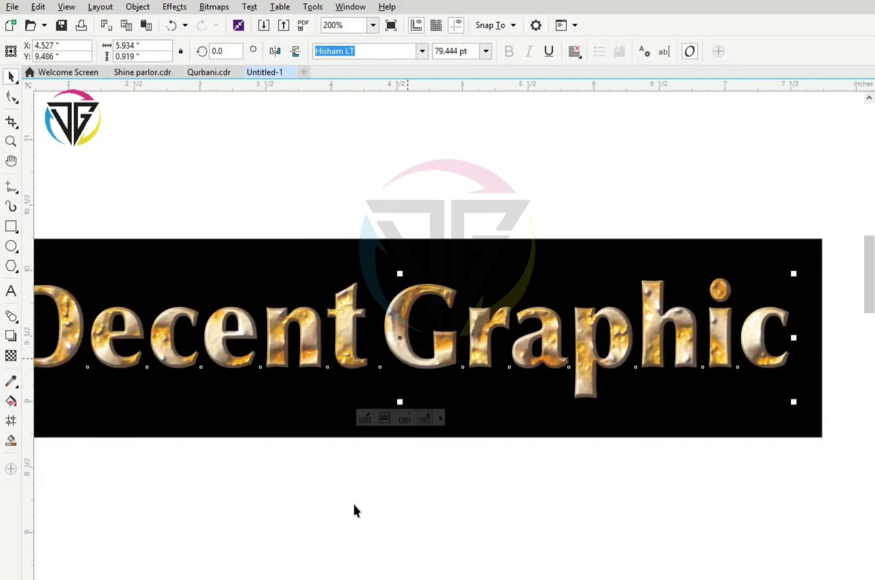
key(F12)
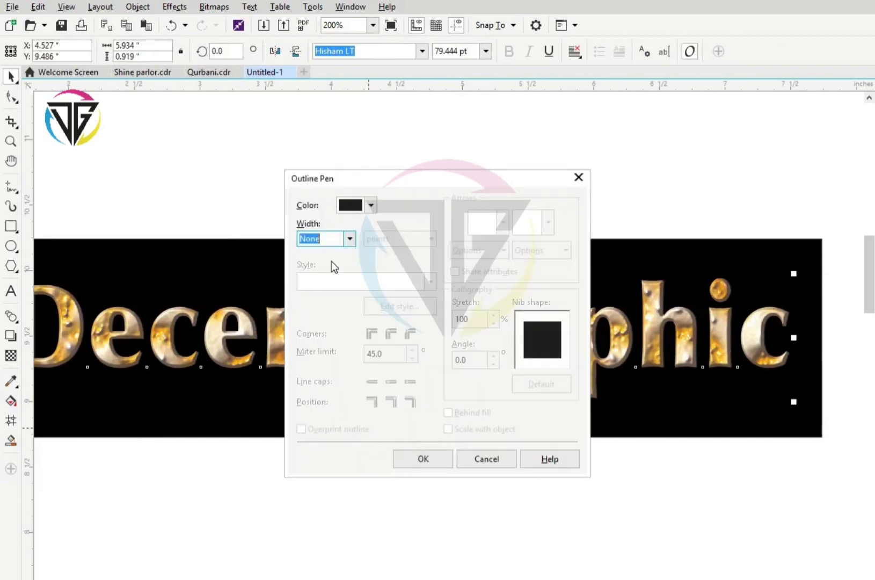
click(350, 238)
click(326, 326)
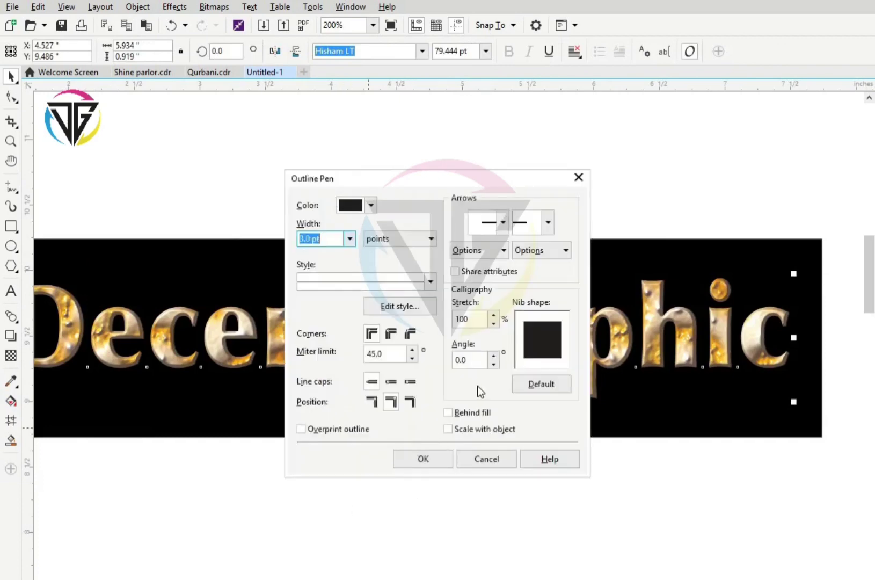
Step: Set the outline to sit behind the fill, scale with the object, and use round line caps and round corners
click(455, 413)
click(449, 429)
click(391, 381)
click(391, 333)
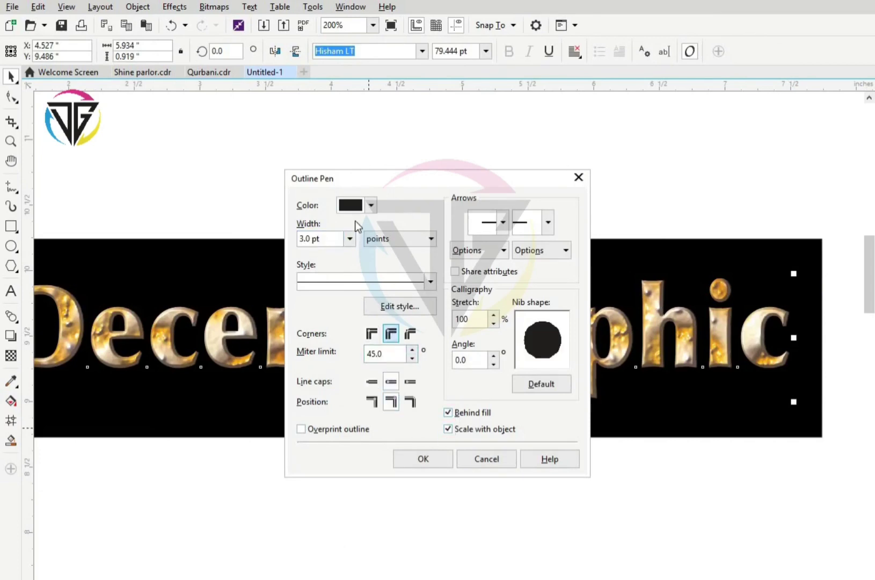
Step: Set the outline color to white by entering K 0, and apply the outline settings
click(371, 205)
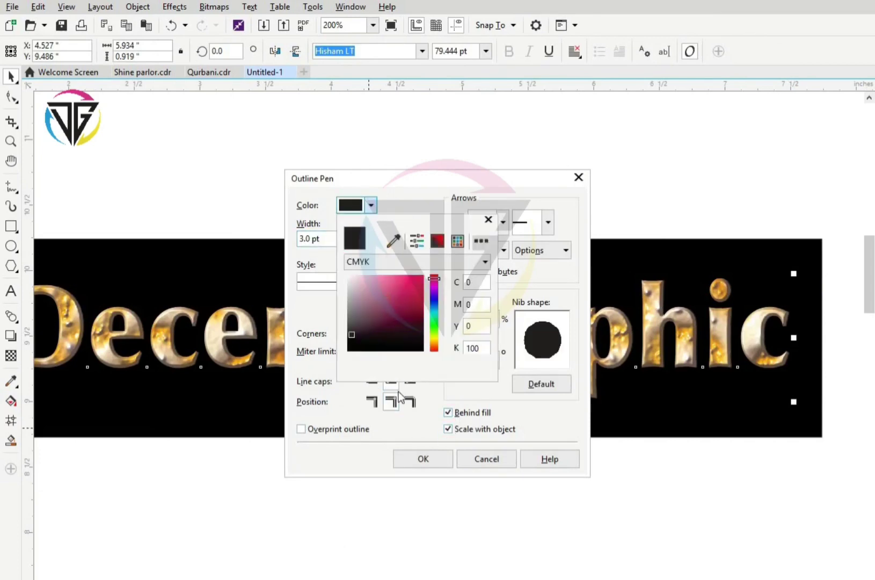
double_click(477, 349)
text(0)
key(Return)
key(Return)
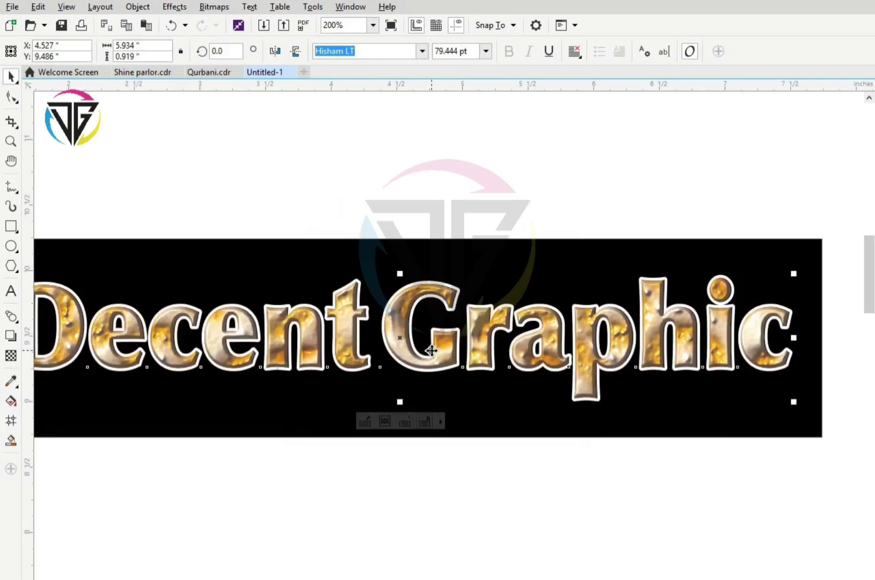
Step: Undo the accidental move of the outlined gold lettering
scroll(520, 297, up, 2)
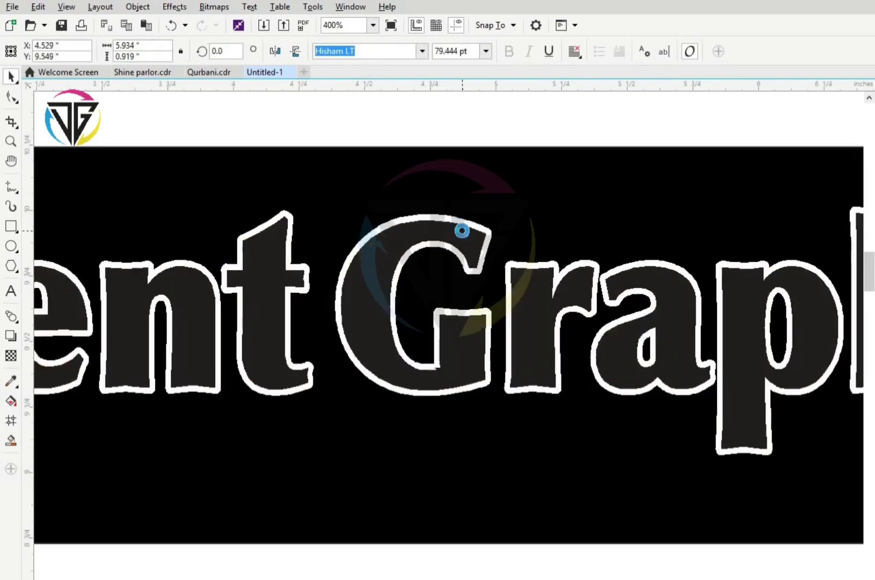
key(ctrl+z)
click(467, 124)
key(F4)
scroll(387, 434, down, 2)
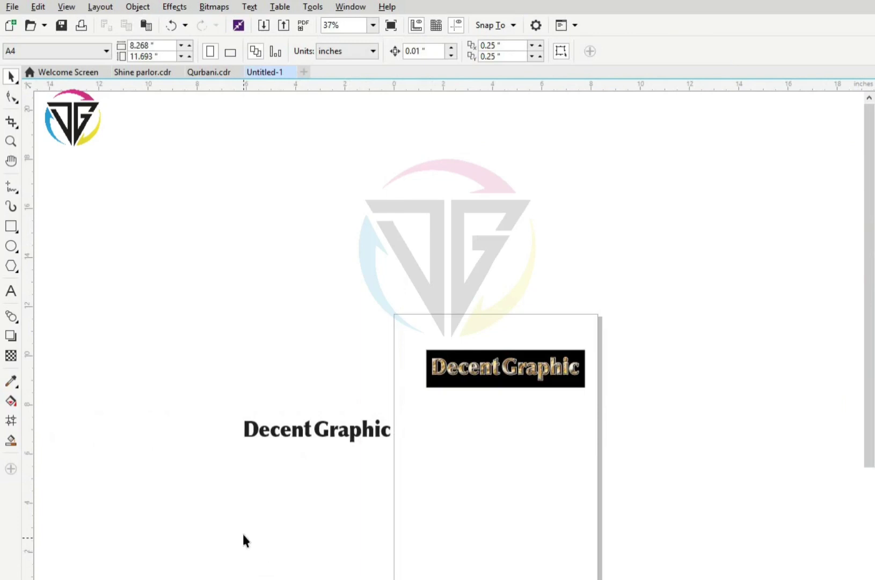
click(352, 436)
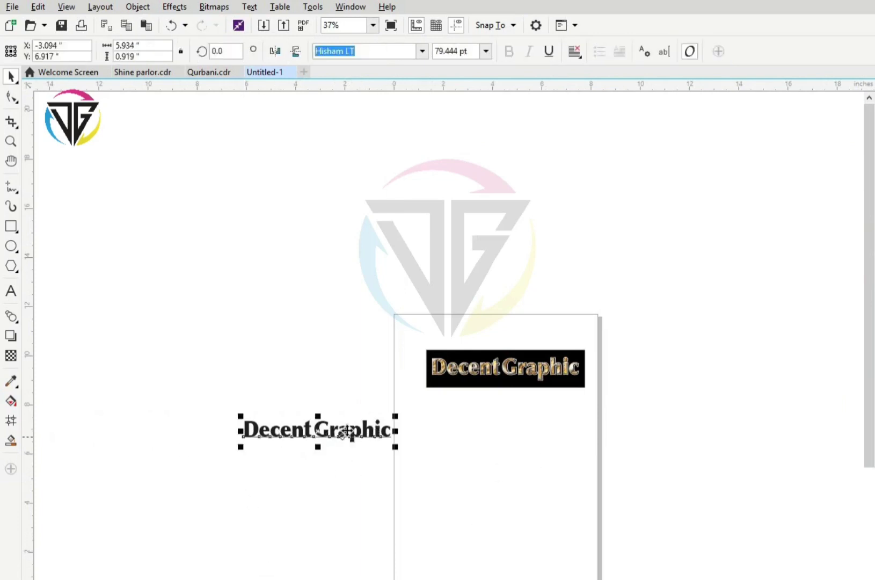
drag(321, 438, 507, 427)
key(ctrl+z)
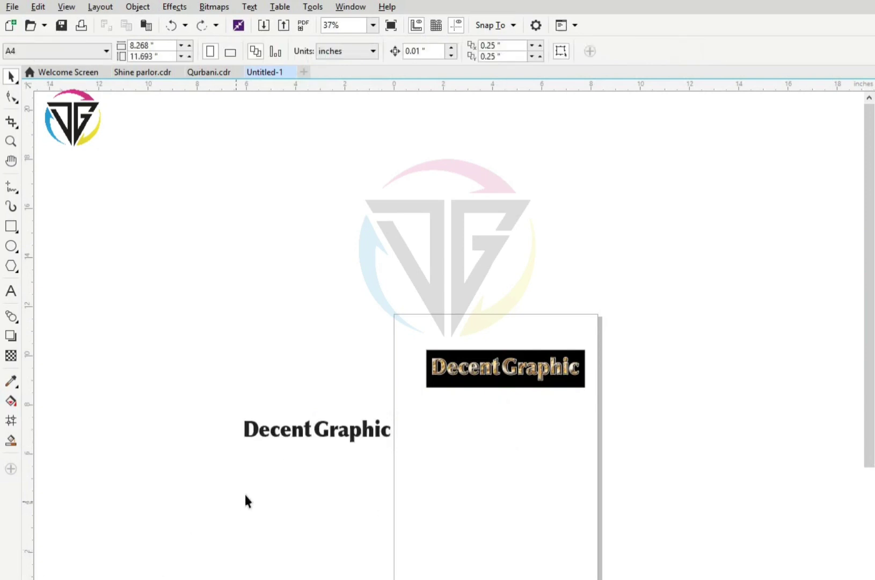
Step: Place a copy of the spare black text on the page just below the black rectangle
click(305, 433)
drag(305, 431, 521, 413)
right_click(479, 420)
scroll(501, 416, up, 1)
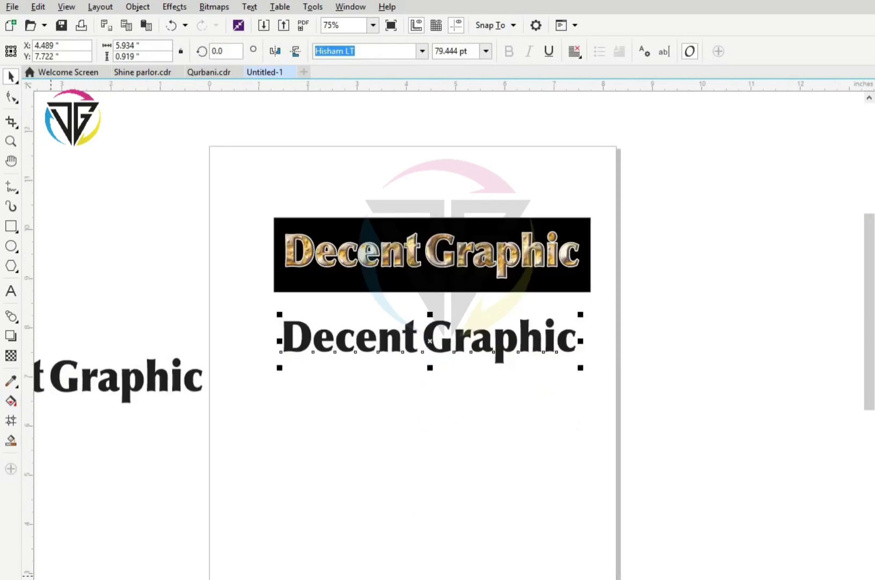
click(529, 353)
key(F11)
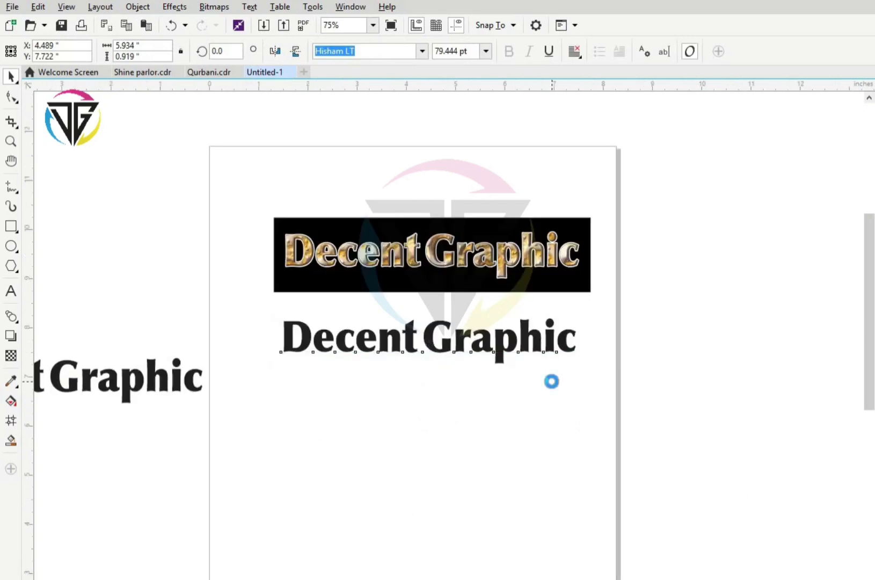
click(676, 204)
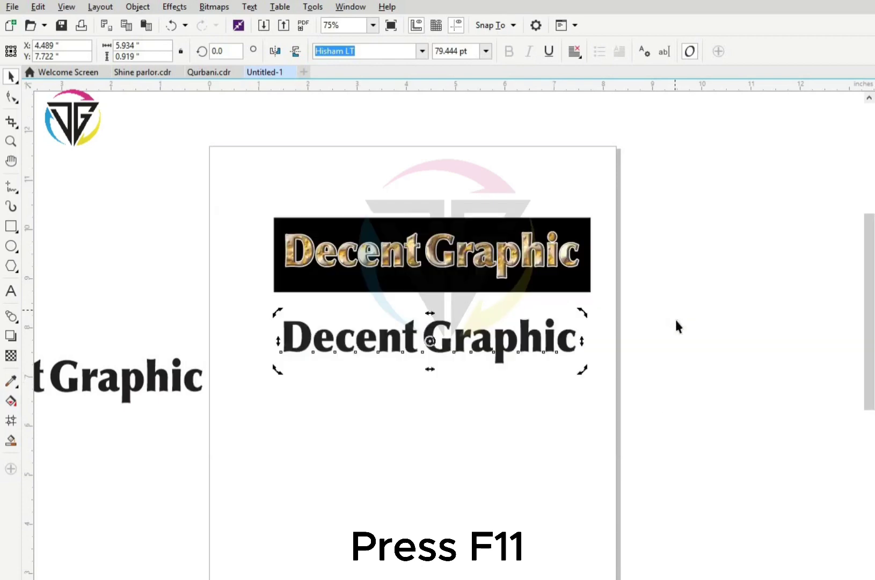
key(shift+F11)
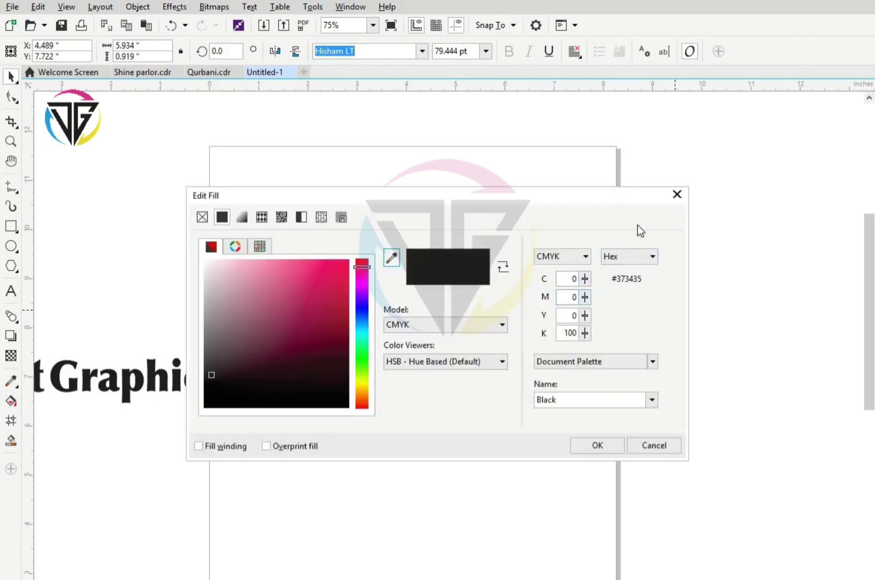
click(677, 195)
Step: Start a fountain fill on the new black text copy and set its first color to C 10, M 100, Y 100, K 60
key(F11)
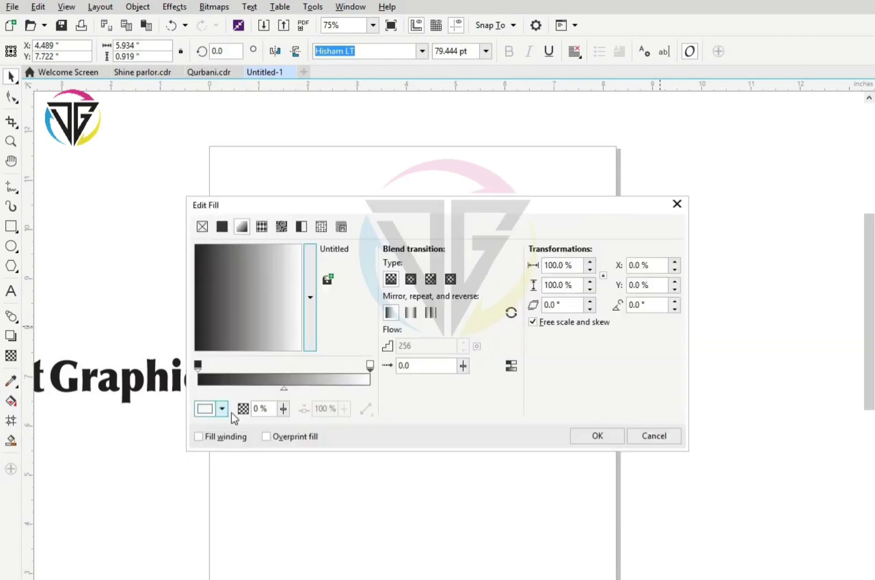
click(197, 364)
click(220, 409)
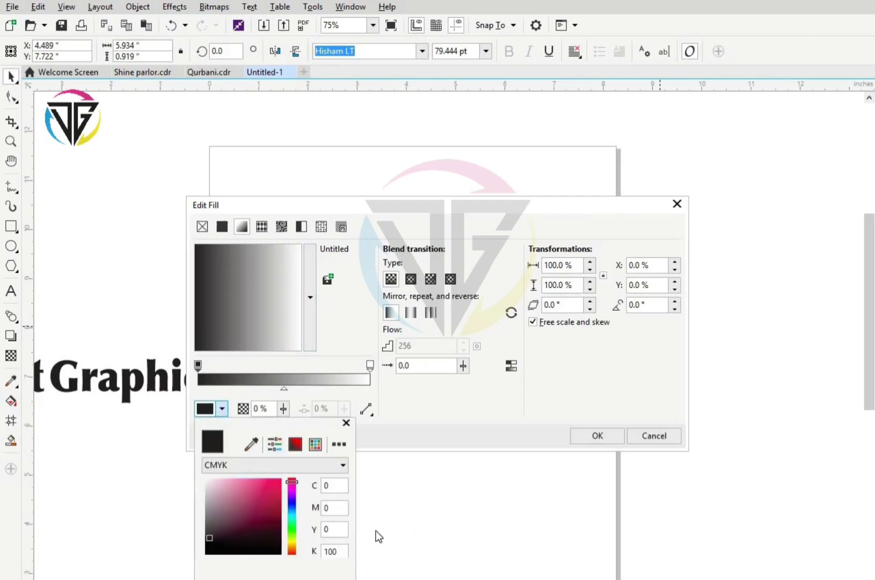
text(10)
key(Tab)
text(1)
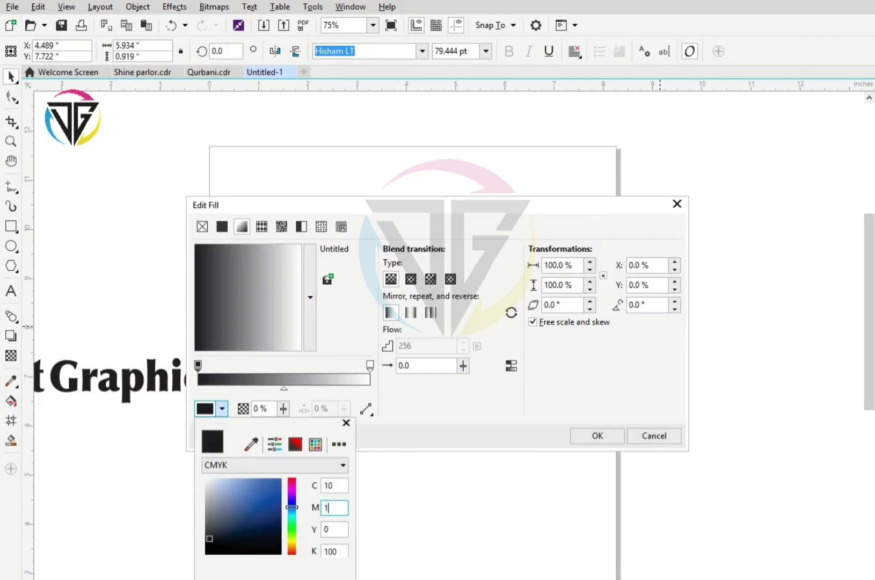
text(00)
key(Tab)
text(100)
key(Tab)
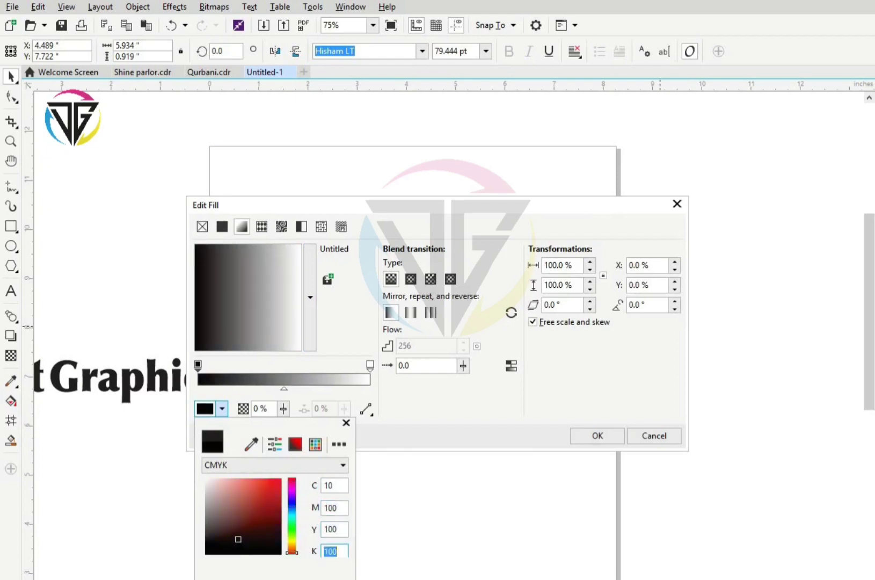
text(60)
key(Tab)
Step: Set the fountain fill's end color to M 100 and Y 100
click(368, 370)
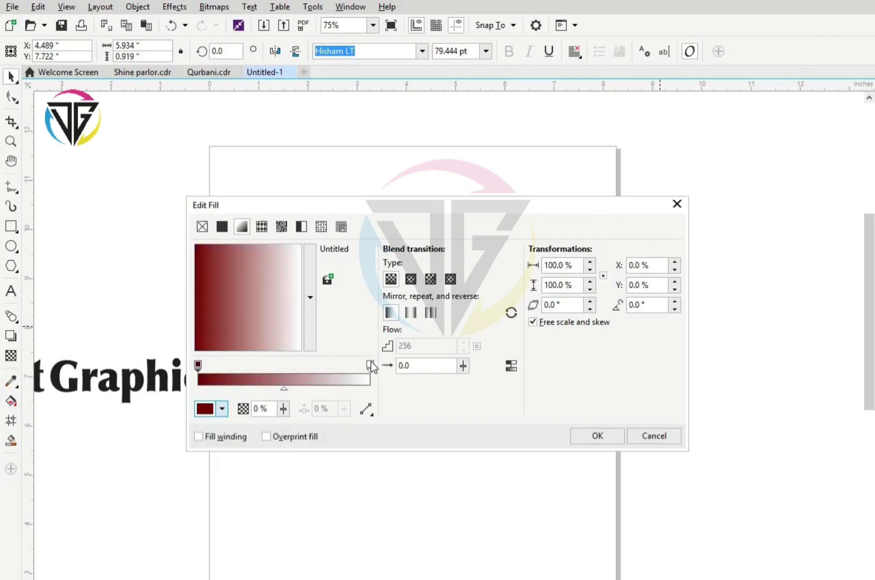
click(370, 365)
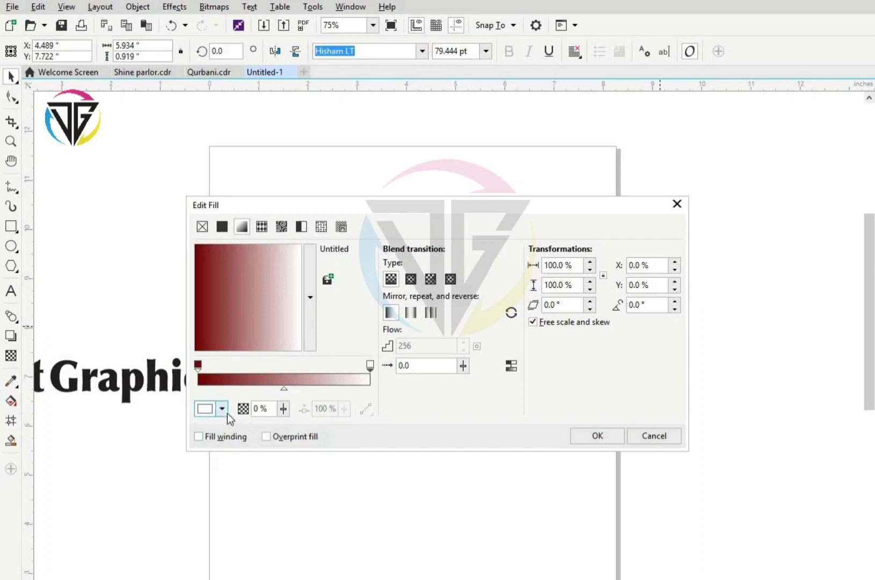
click(227, 412)
click(329, 507)
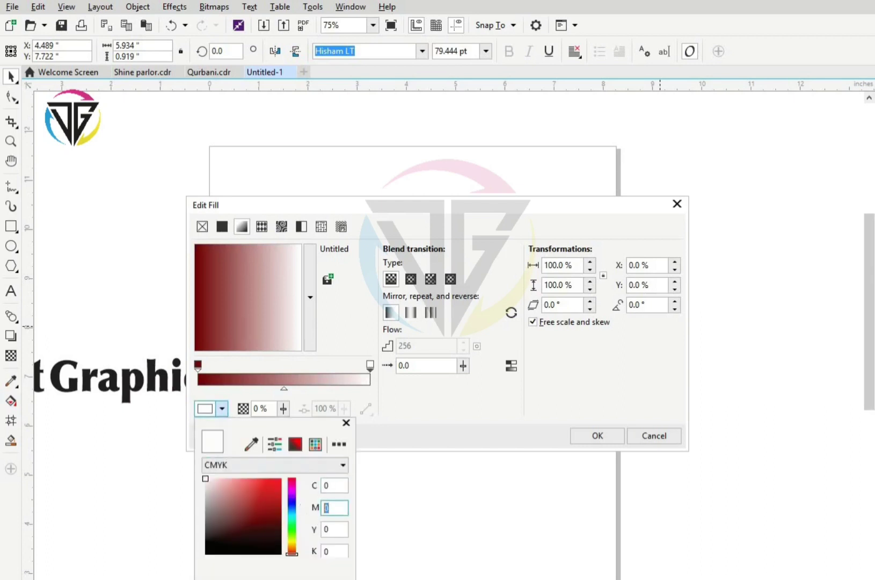
text(100)
key(Tab)
text(100)
key(Tab)
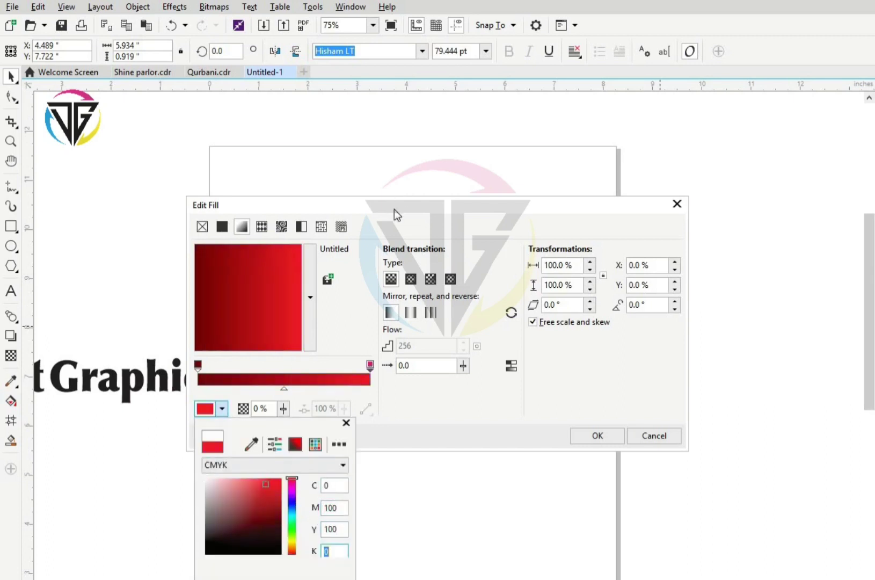
Step: Change the fountain fill type to elliptical and apply the fill to the text copy
click(411, 280)
click(594, 445)
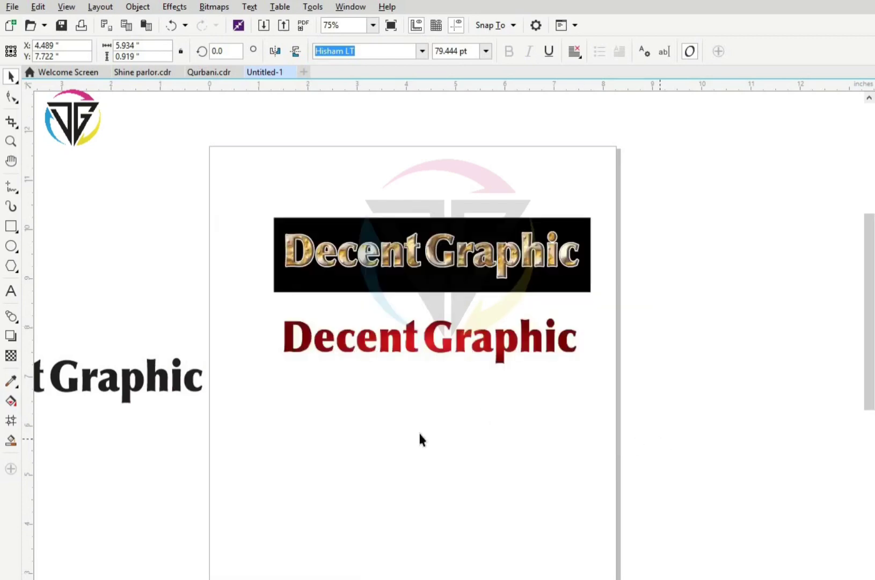
click(420, 439)
Step: Convert the red gradient text to a 600 dpi CMYK Color (32-bit) bitmap with anti-aliasing and a transparent background
click(486, 361)
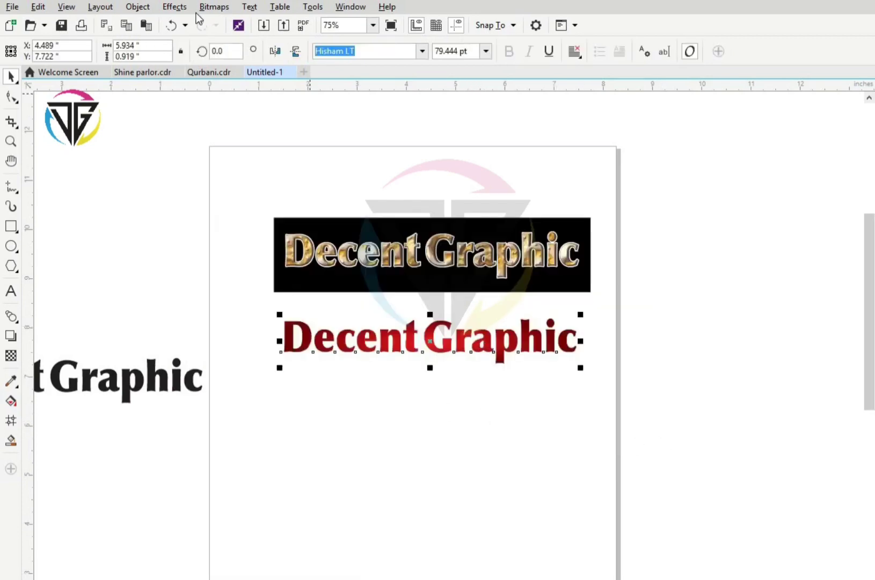
click(211, 7)
click(275, 24)
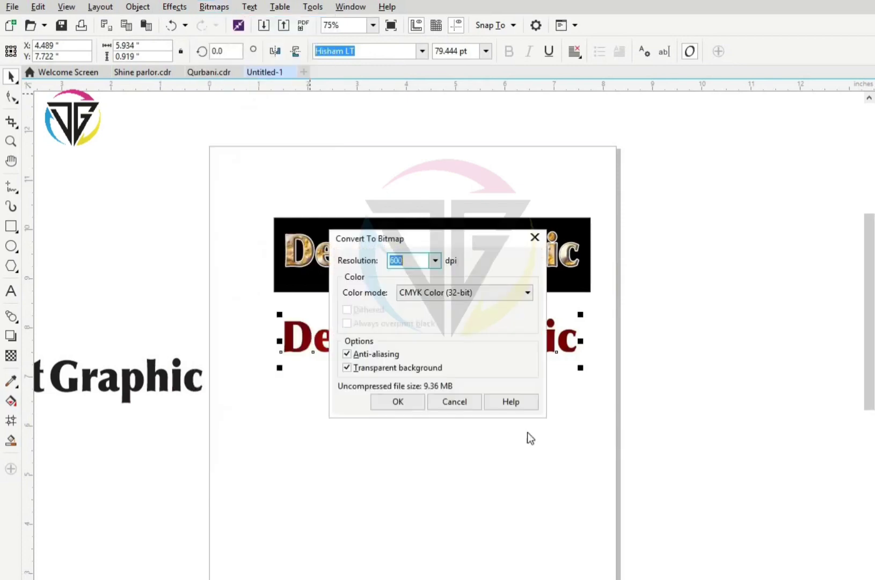
click(418, 400)
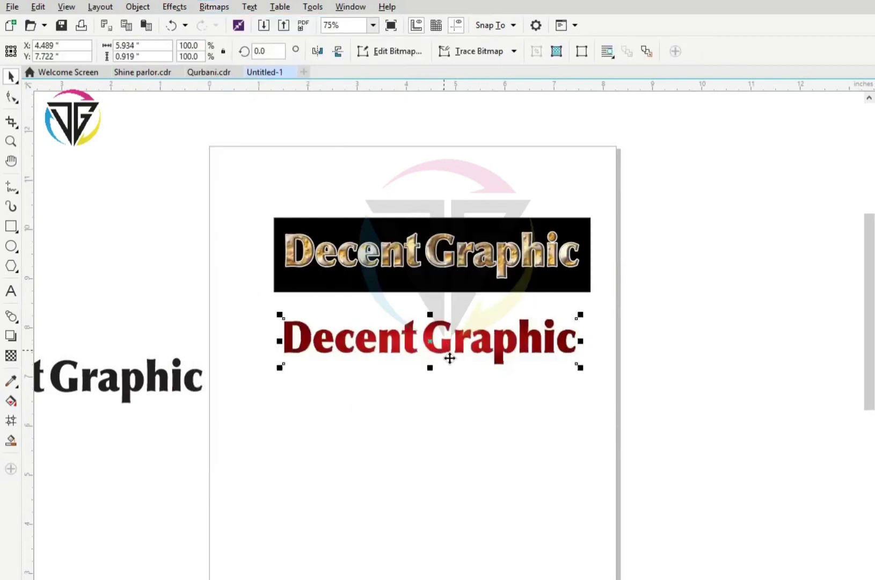
Step: Apply the Elephant Skin texture to the red text bitmap with Age 76 and black as the color
key(z)
click(530, 312)
click(477, 376)
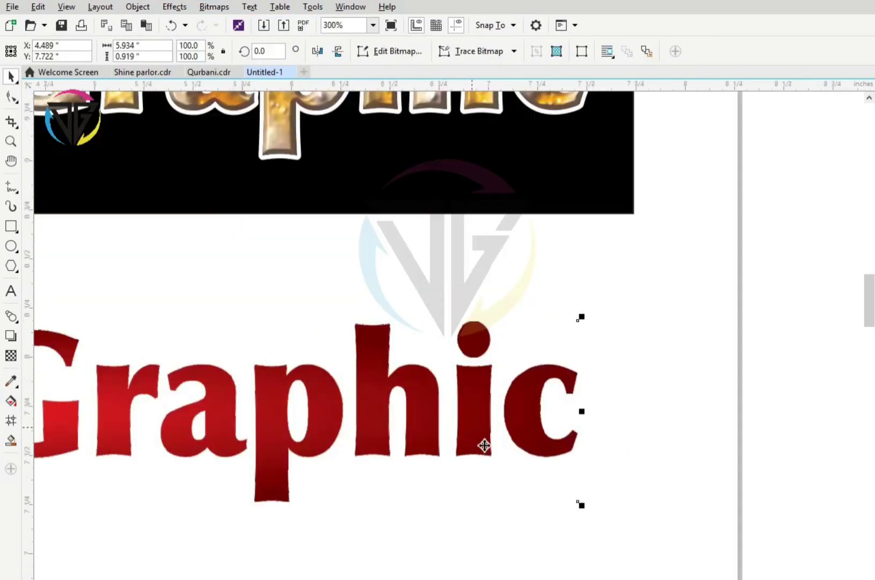
key(F2)
click(415, 396)
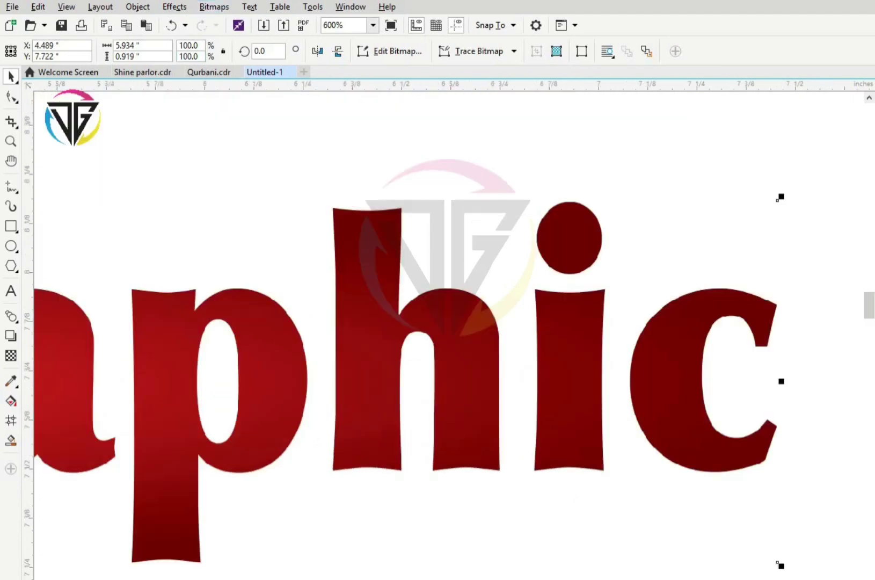
click(215, 8)
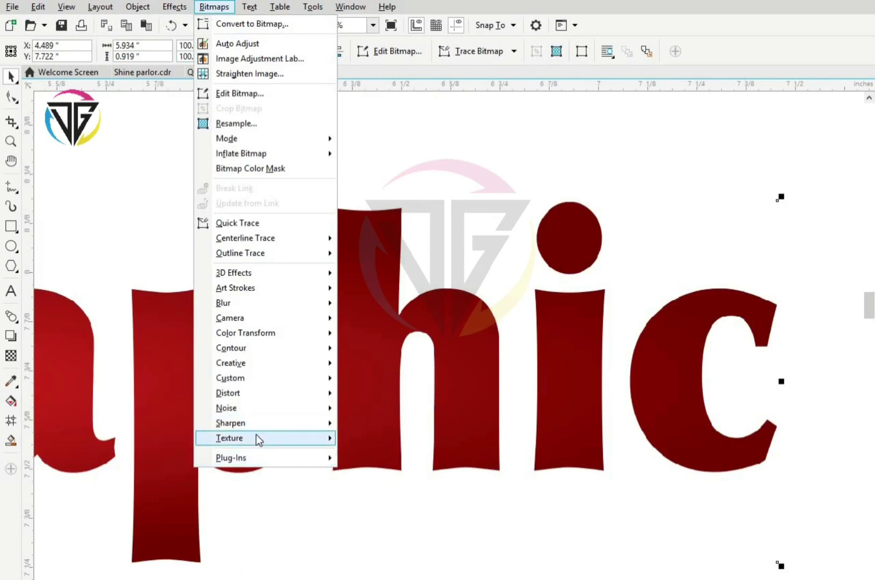
mouse_move(257, 437)
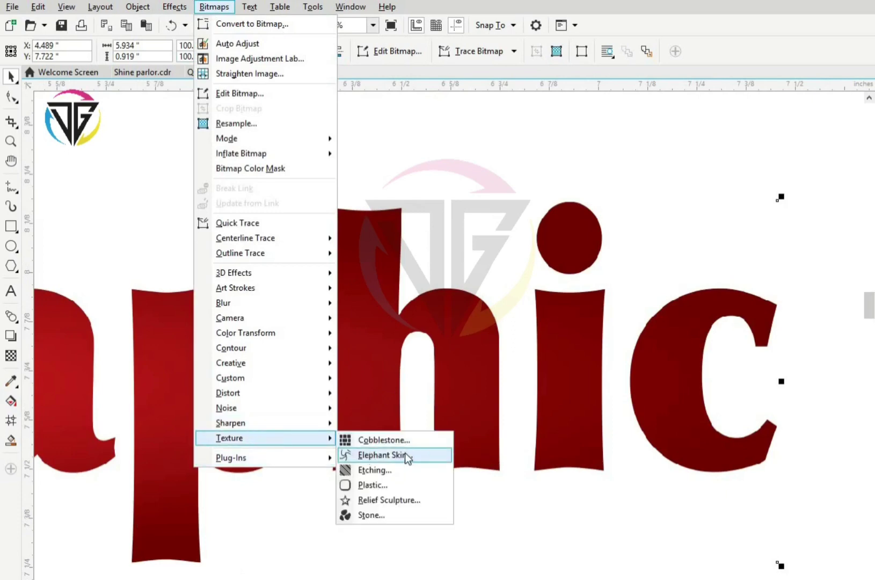
click(374, 455)
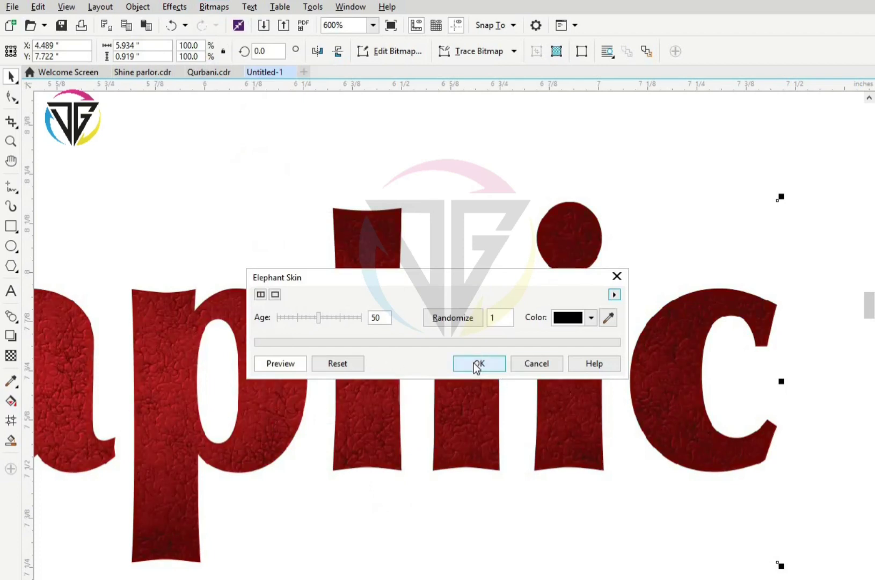
click(332, 319)
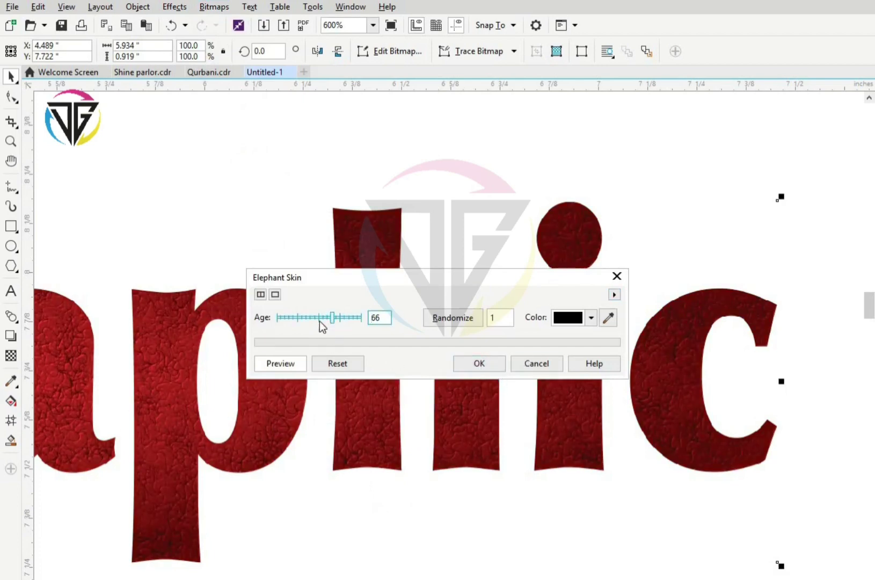
click(341, 317)
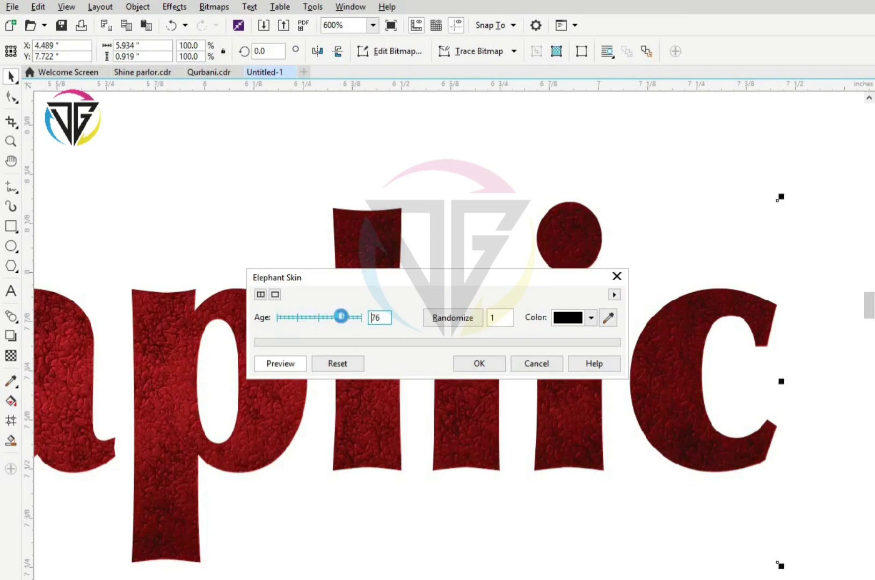
click(481, 362)
scroll(409, 345, down, 1)
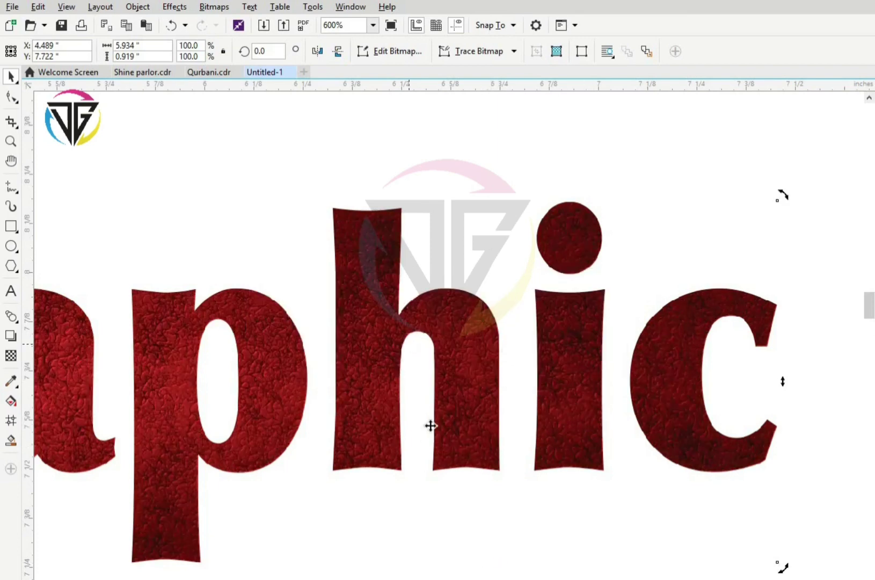
key(Escape)
scroll(428, 458, up, 2)
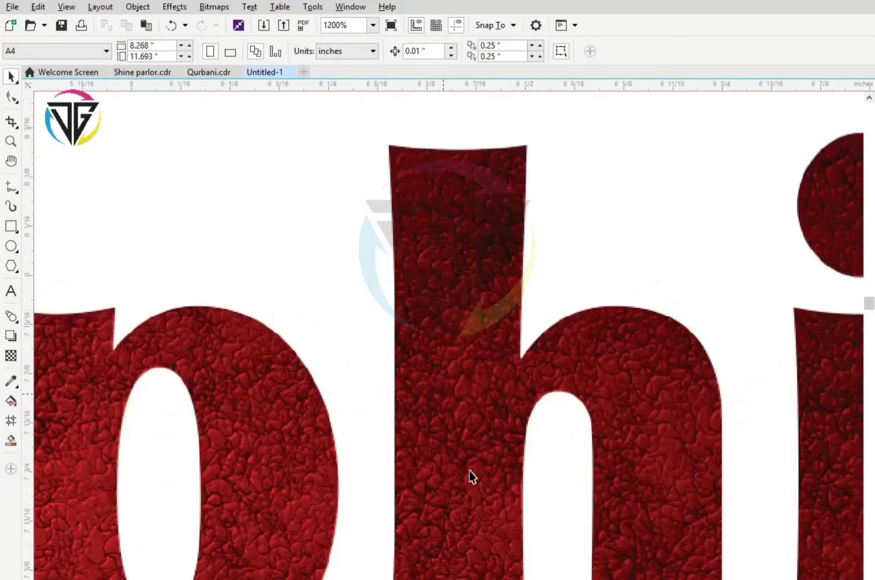
click(522, 423)
scroll(524, 424, down, 5)
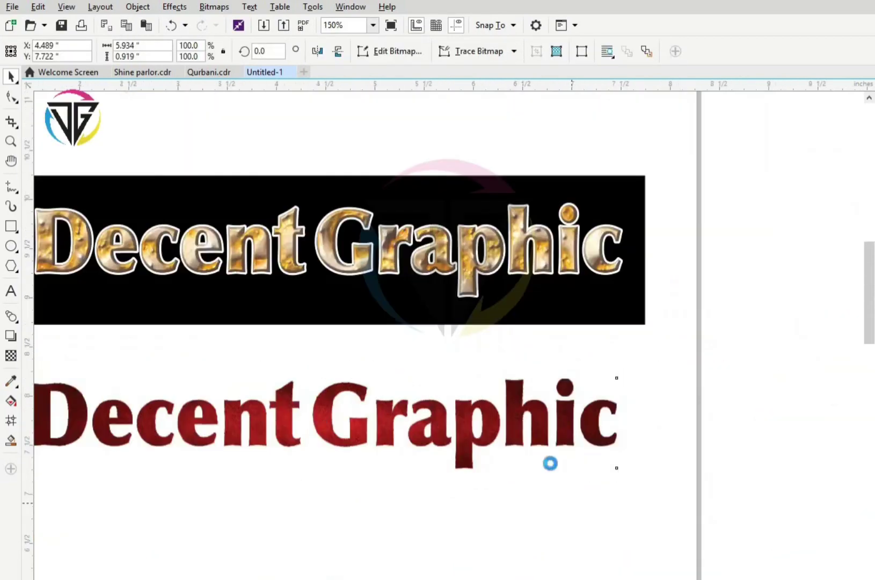
Step: Center the spare black text on the textured red bitmap and send the bitmap to the back of the layer
click(514, 497)
scroll(540, 566, up, 1)
click(320, 340)
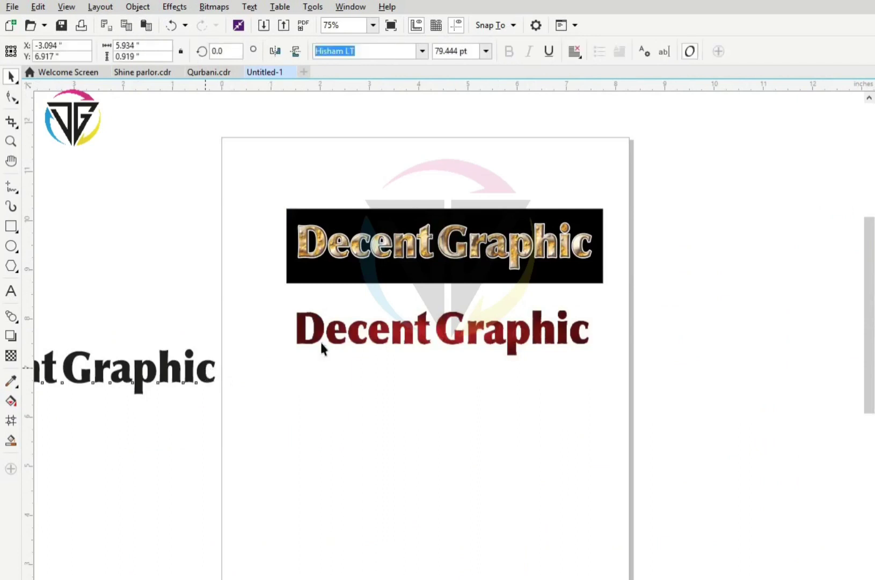
key(Escape)
scroll(517, 329, up, 2)
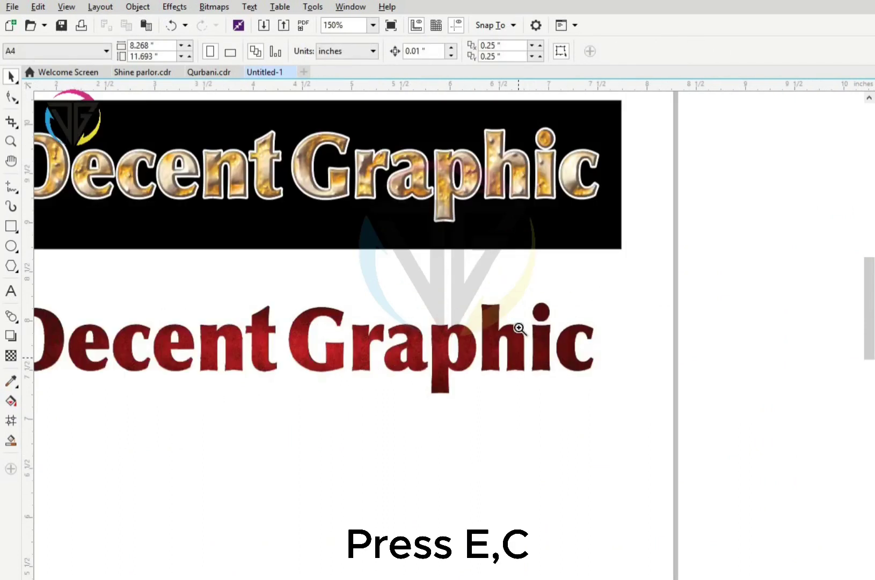
click(446, 369)
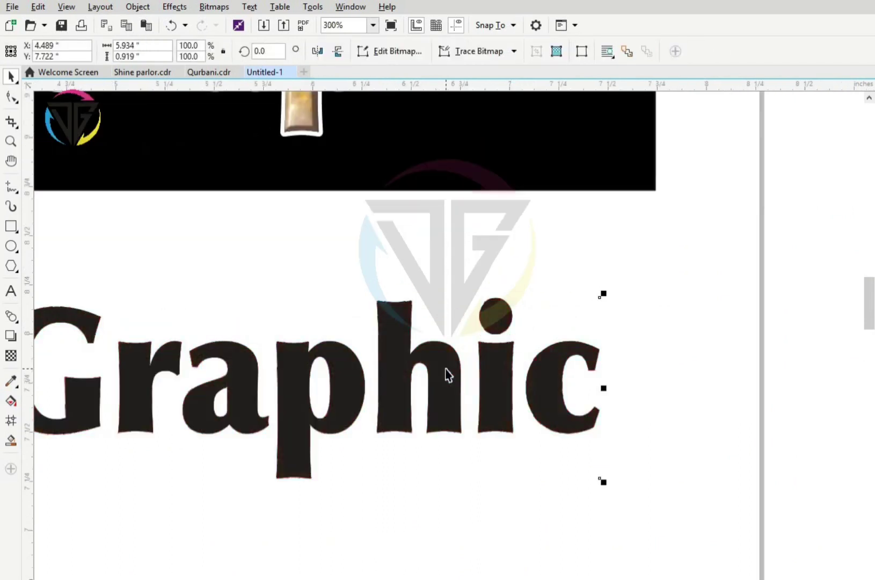
key(Escape)
Step: PowerClip the textured red bitmap inside the black text and deselect the result
right_click(327, 314)
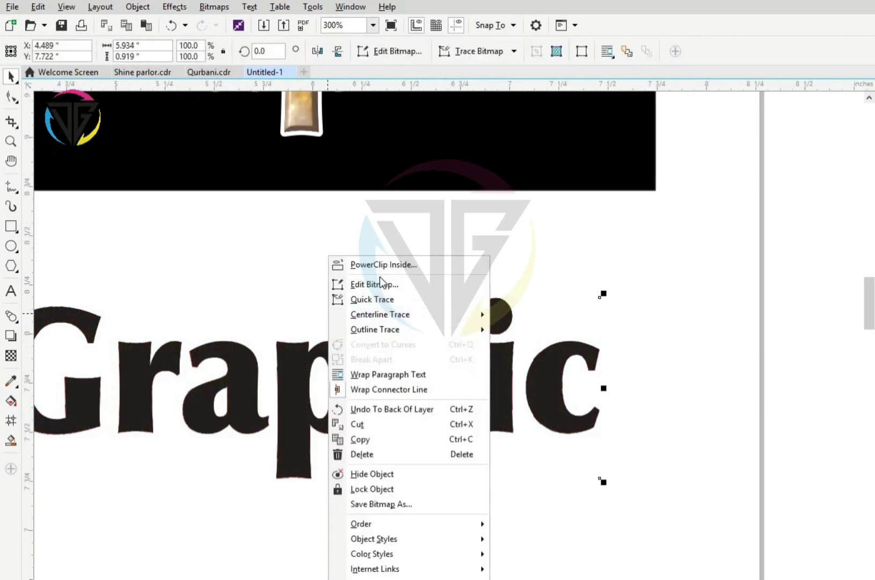
click(384, 264)
click(382, 318)
click(597, 270)
Step: Place a copy of the black rectangle below the original and bring the red textured text to the front
scroll(597, 271, down, 2)
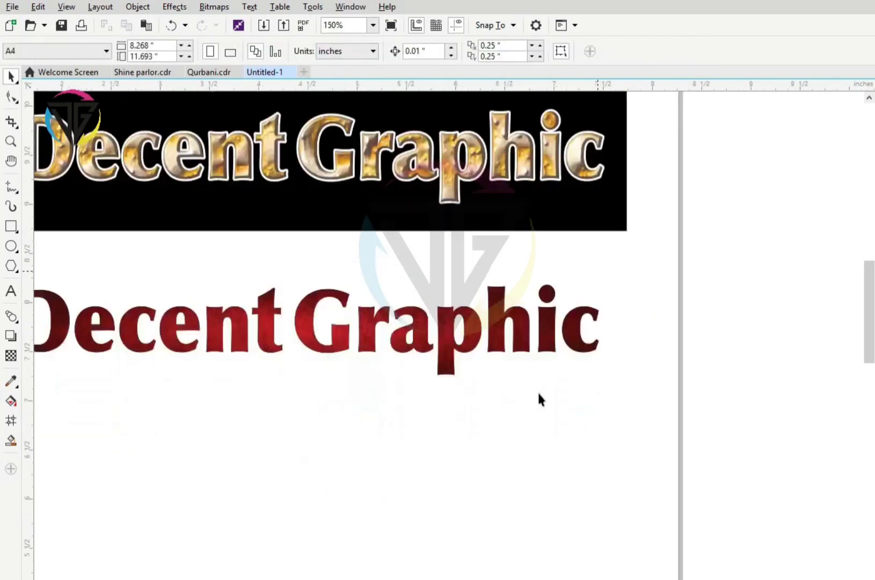
scroll(617, 270, up, 2)
drag(579, 239, 579, 369)
right_click(578, 369)
click(574, 347)
key(shift+Page_Up)
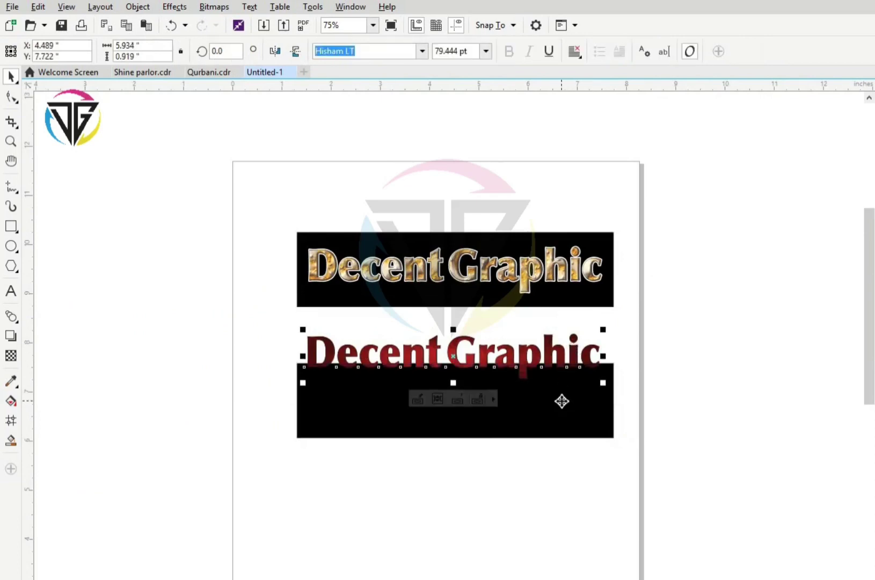
Step: Center the red textured text horizontally and vertically on the new black rectangle
shift+click(561, 402)
key(c)
key(e)
click(691, 456)
Step: Give the red text a white 3.0 pt outline with round corners, placed behind the fill and scaled with the object
click(570, 397)
scroll(628, 456, up, 1)
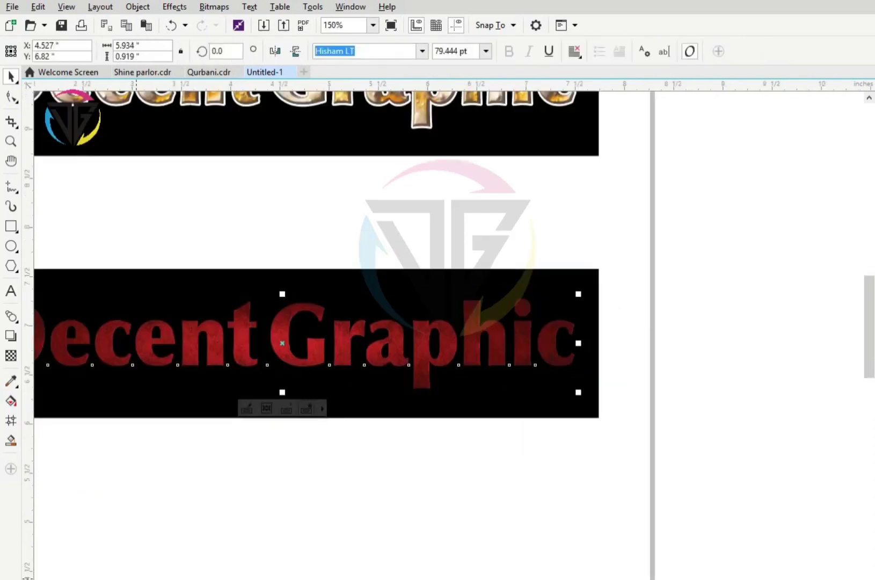
key(F12)
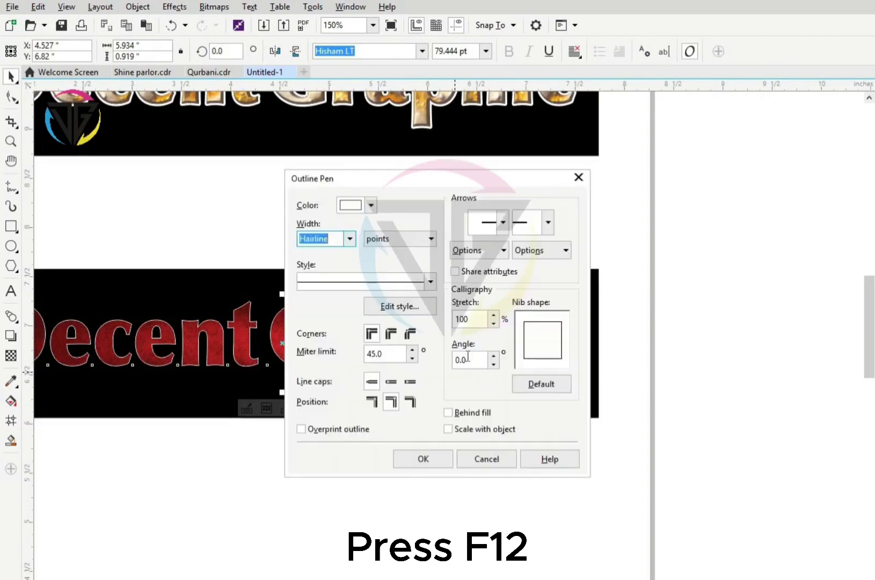
click(464, 429)
click(447, 413)
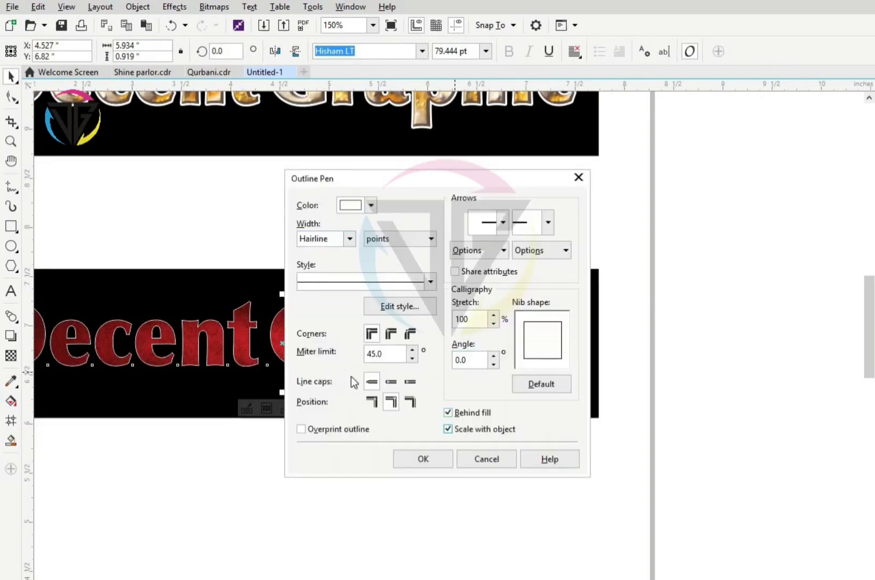
click(390, 333)
click(349, 238)
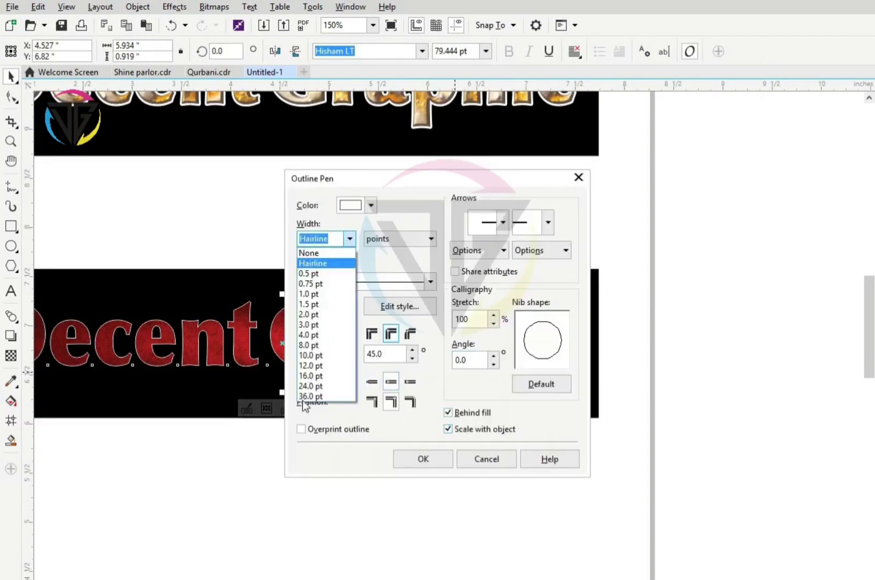
click(318, 325)
click(423, 458)
click(484, 500)
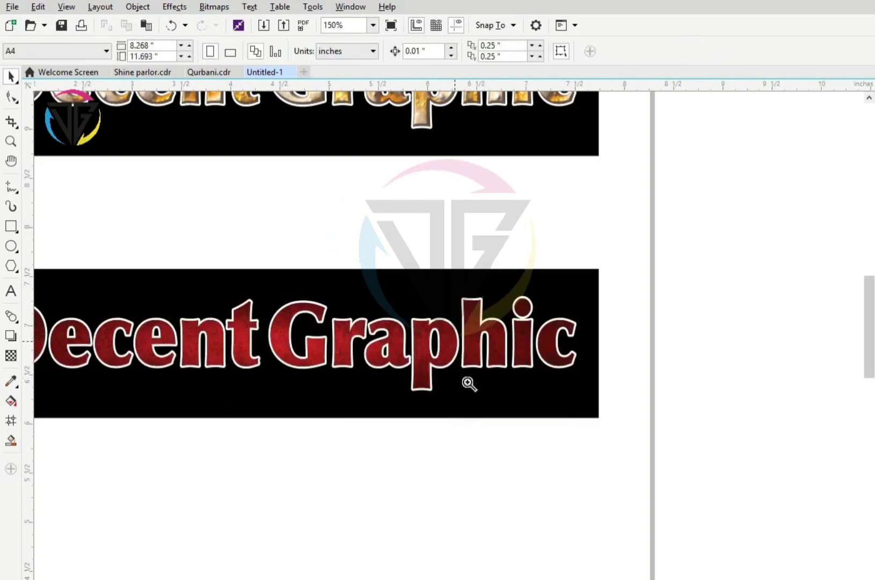
click(468, 382)
click(465, 309)
click(519, 348)
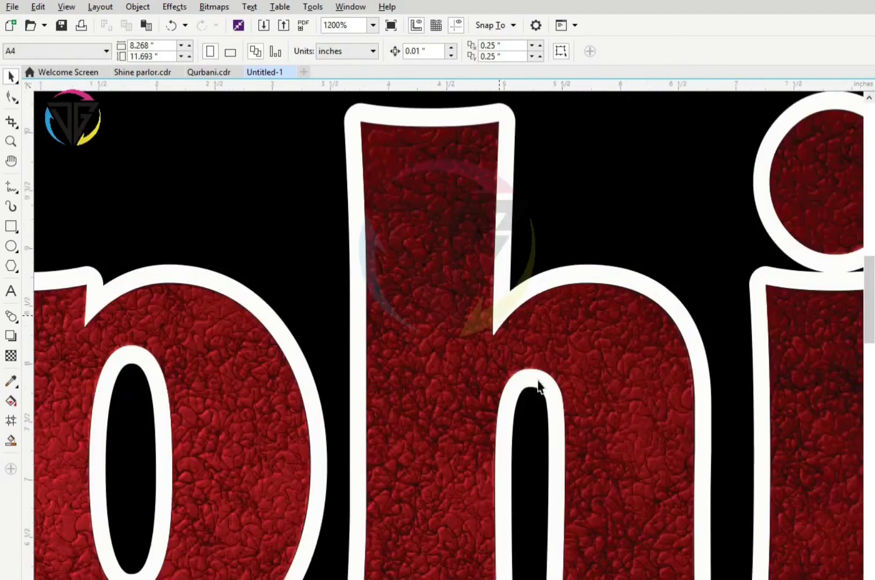
Step: Move the red text and its rectangle up to just below the gold version's rectangle and select both versions
key(F4)
key(F3)
drag(242, 366, 722, 547)
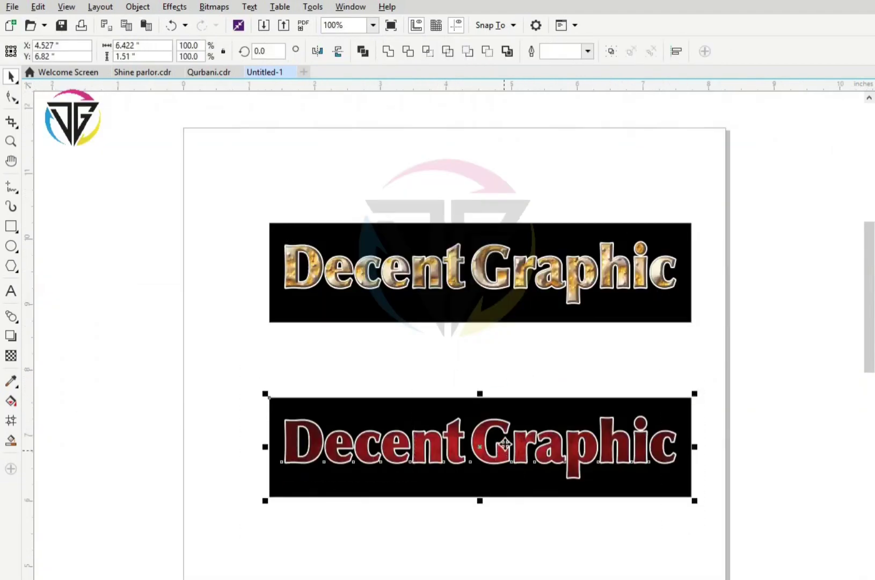
drag(505, 444, 505, 375)
click(421, 528)
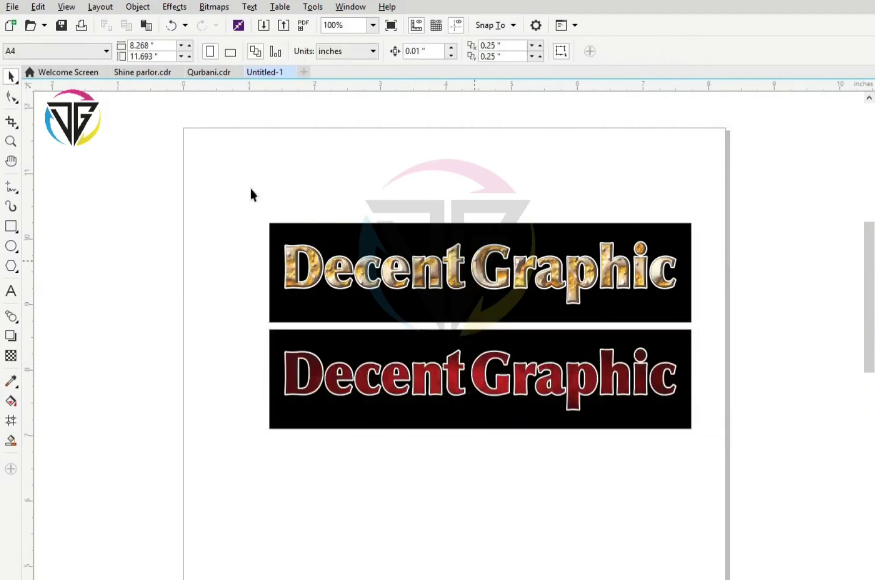
drag(228, 189, 737, 506)
key(shift+F2)
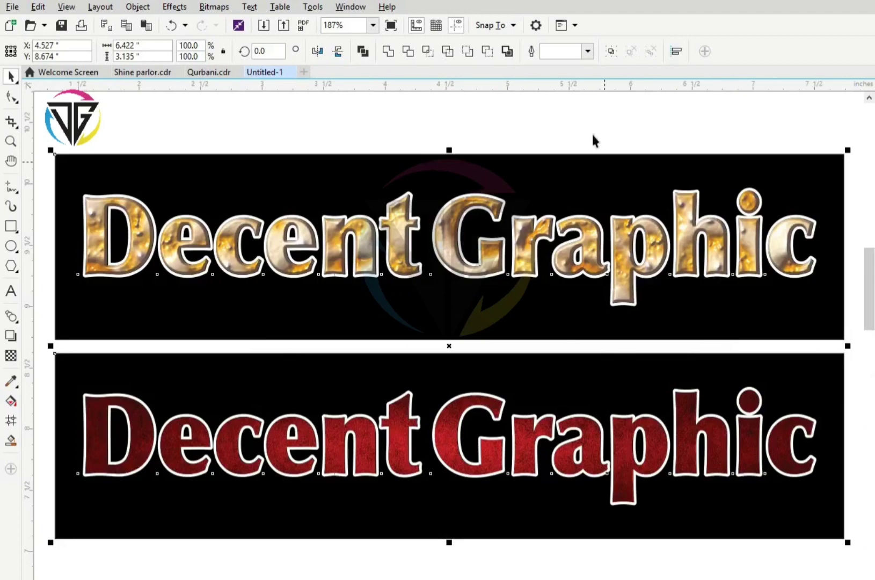